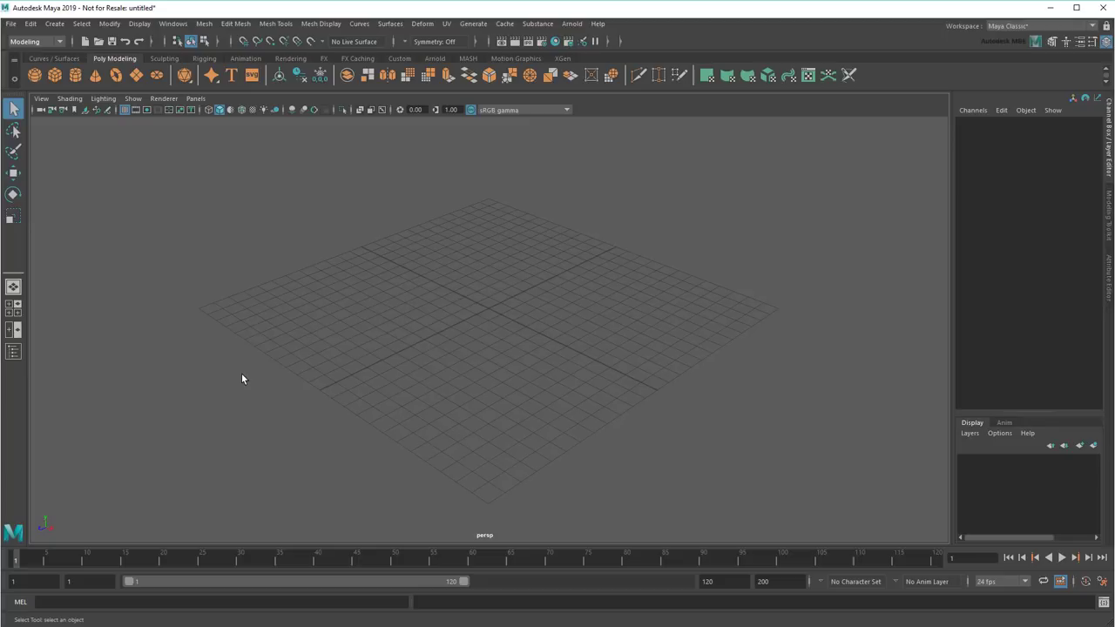
Step: Browse the File, Edit and Mesh menus without running any command
left_click(10, 24)
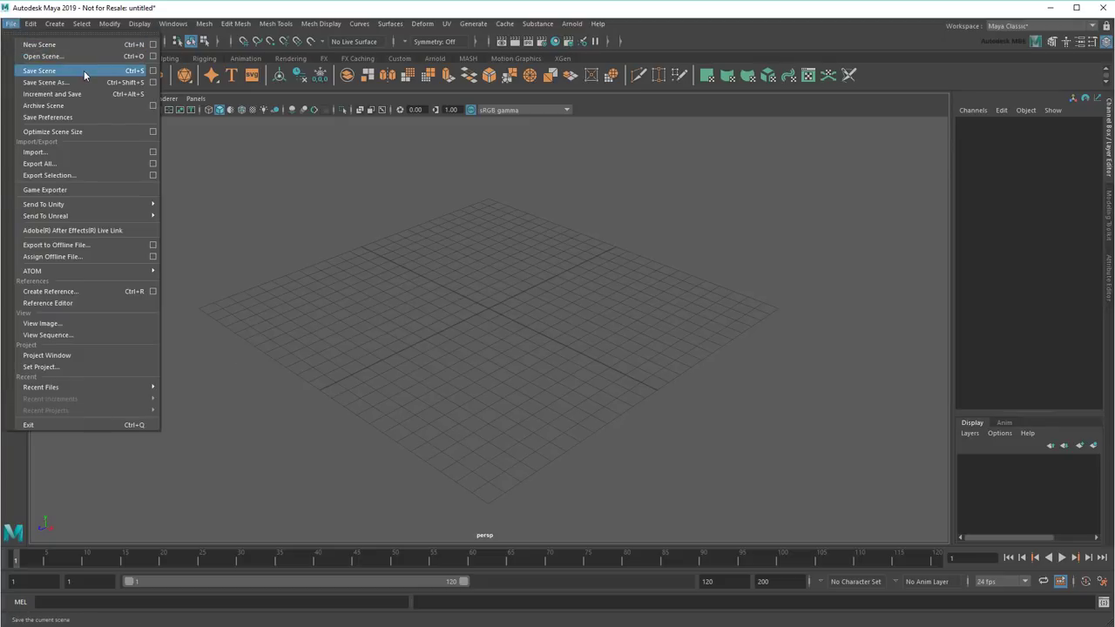
mouse_move(30, 23)
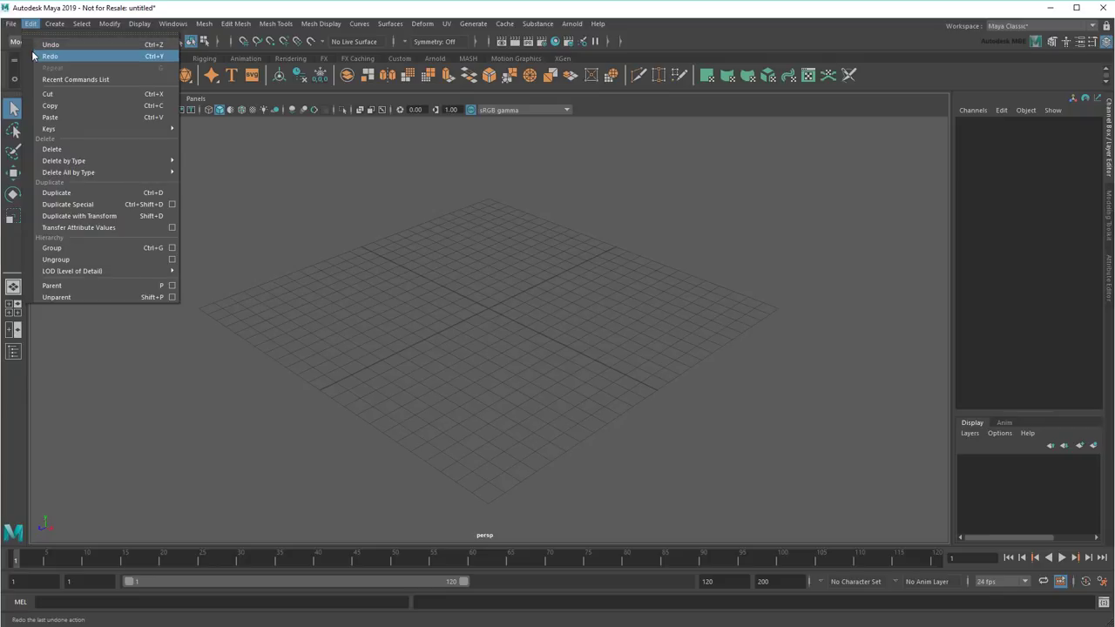
mouse_move(206, 29)
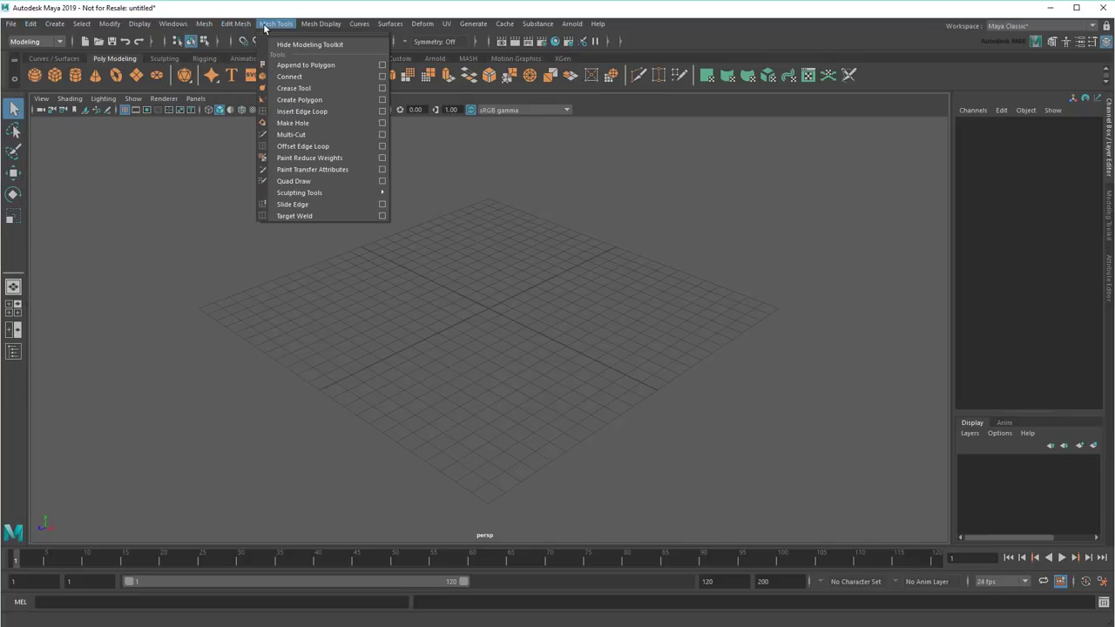
left_click(315, 26)
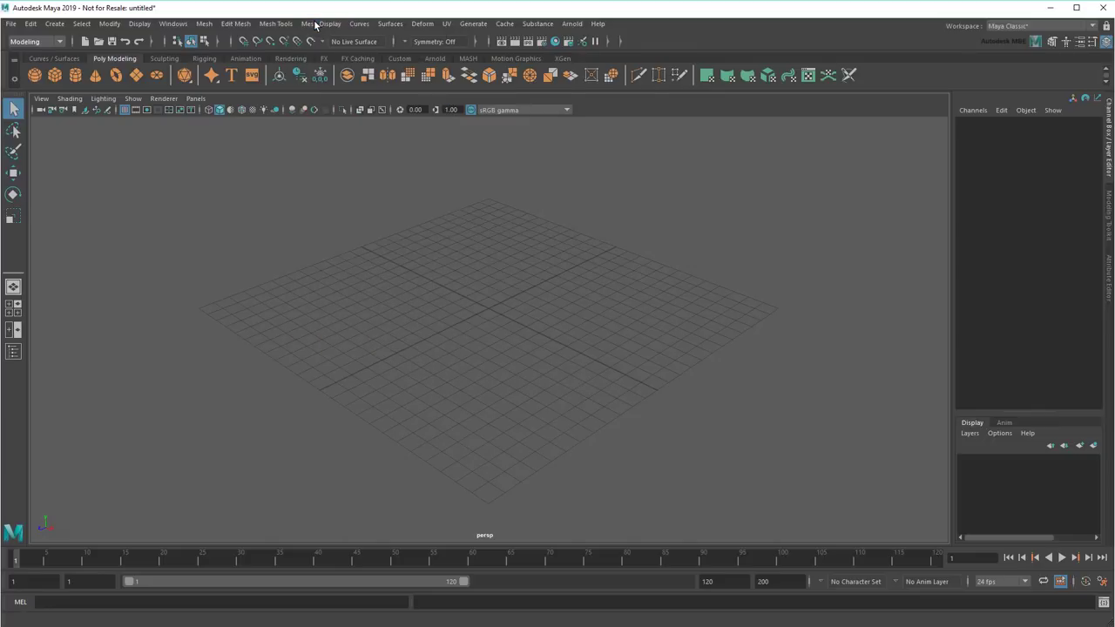
Step: Cycle the menu set through Rigging and Animation, ending on FX
left_click(59, 42)
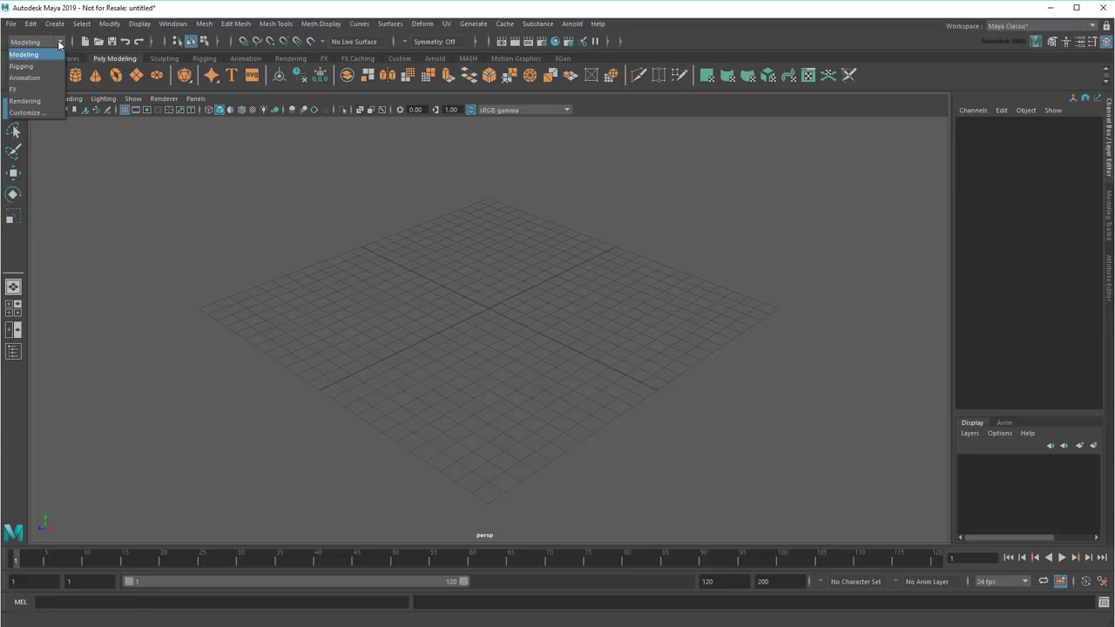
left_click(52, 66)
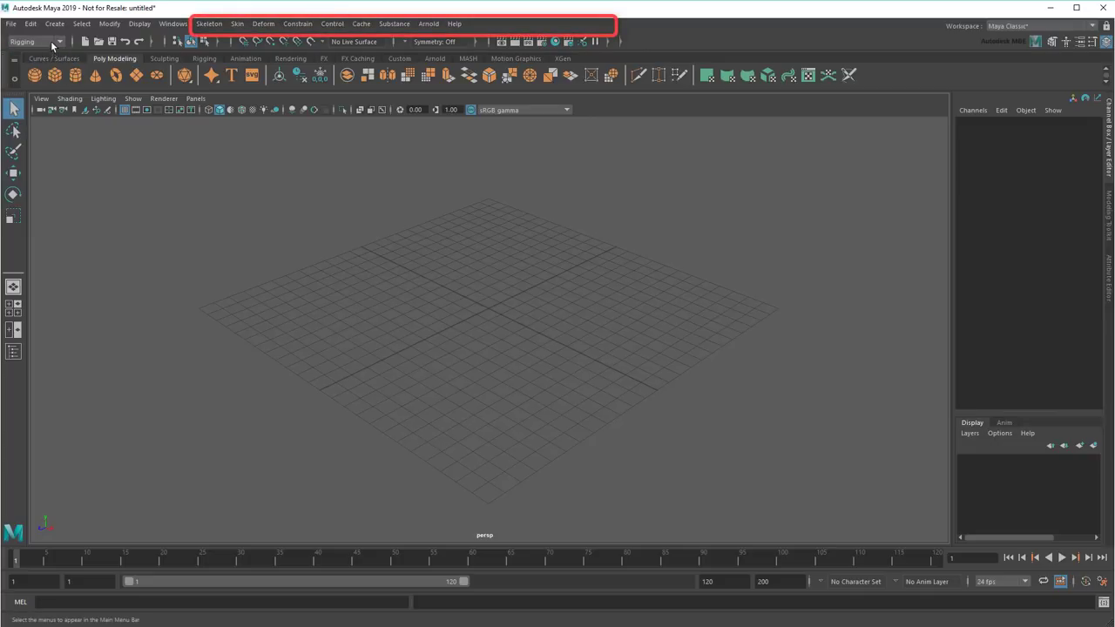
left_click(53, 43)
left_click(47, 76)
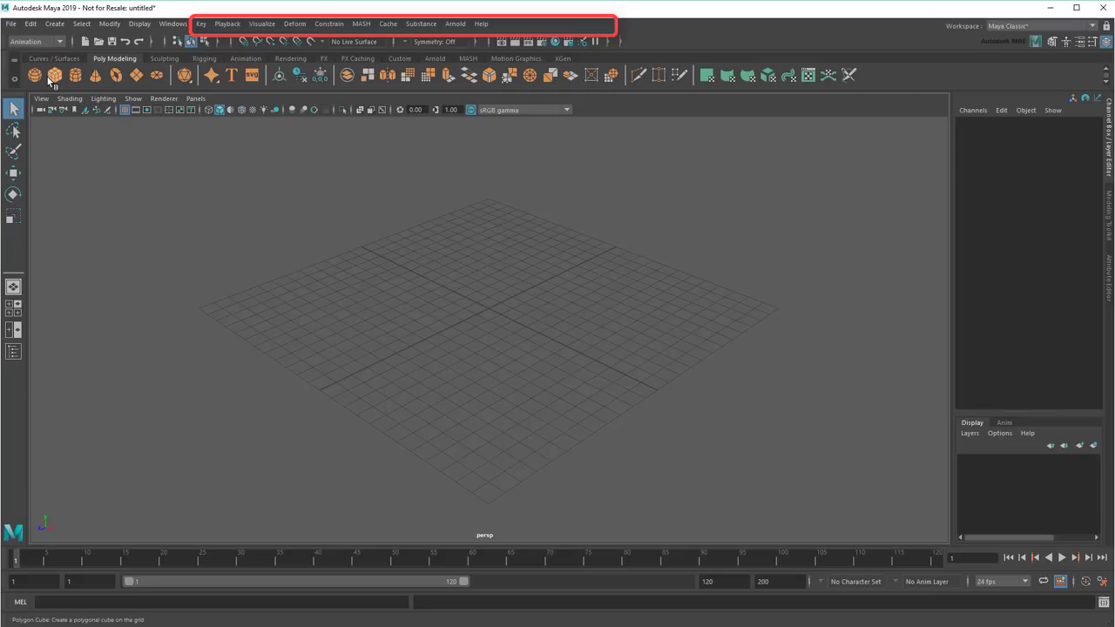
left_click(40, 42)
left_click(38, 91)
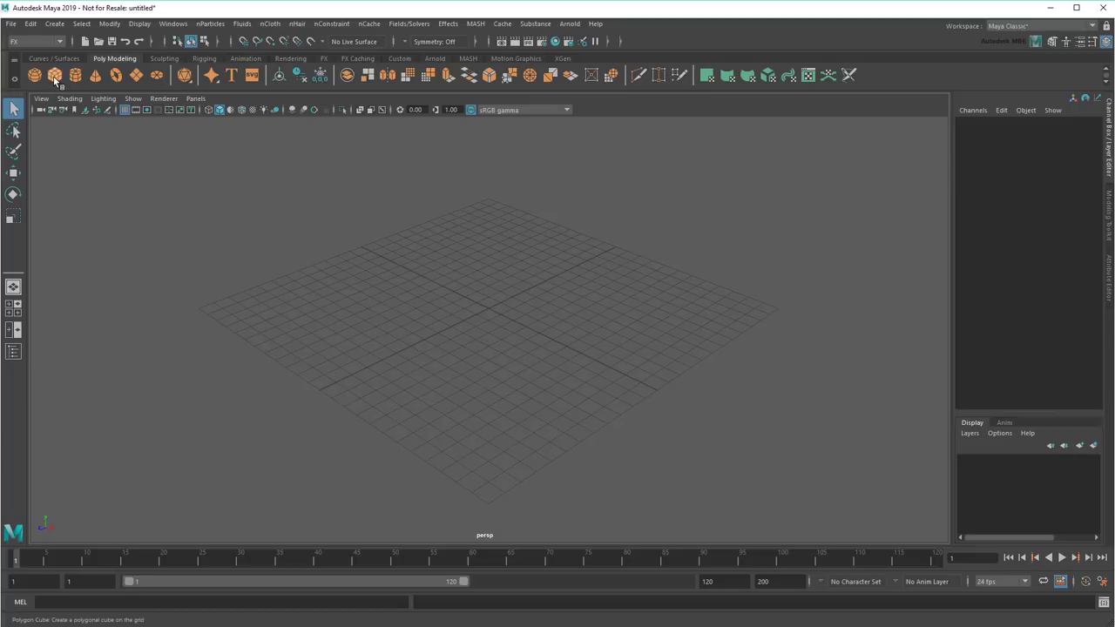
Step: Add a polygon cube from the shelf, browse Create > Polygon Primitives, then deselect the cube
left_click(54, 76)
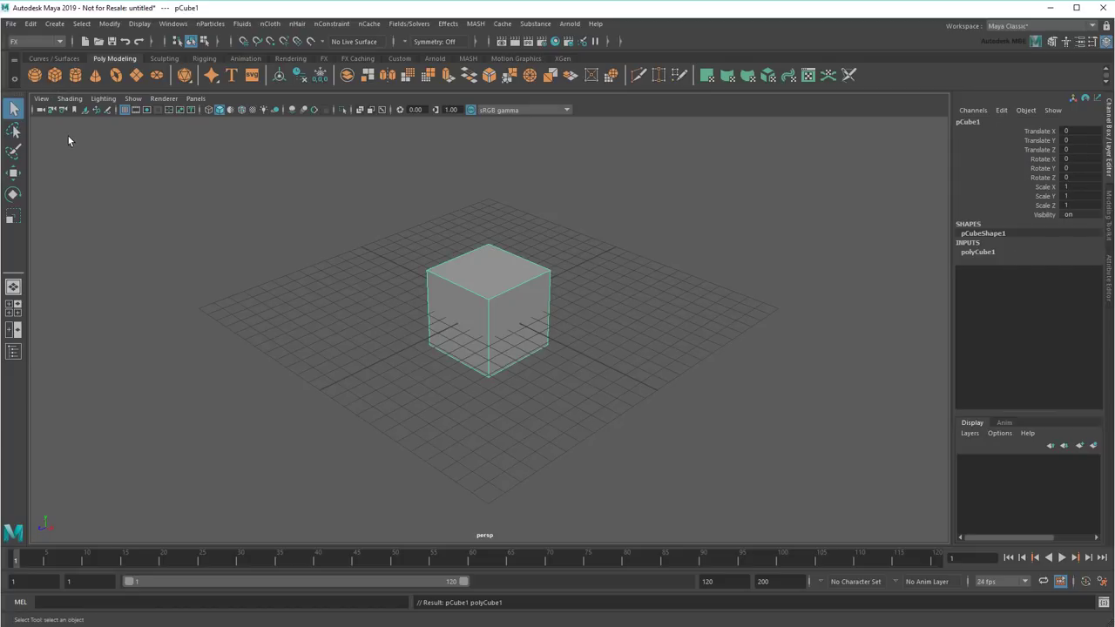
left_click(54, 25)
mouse_move(77, 63)
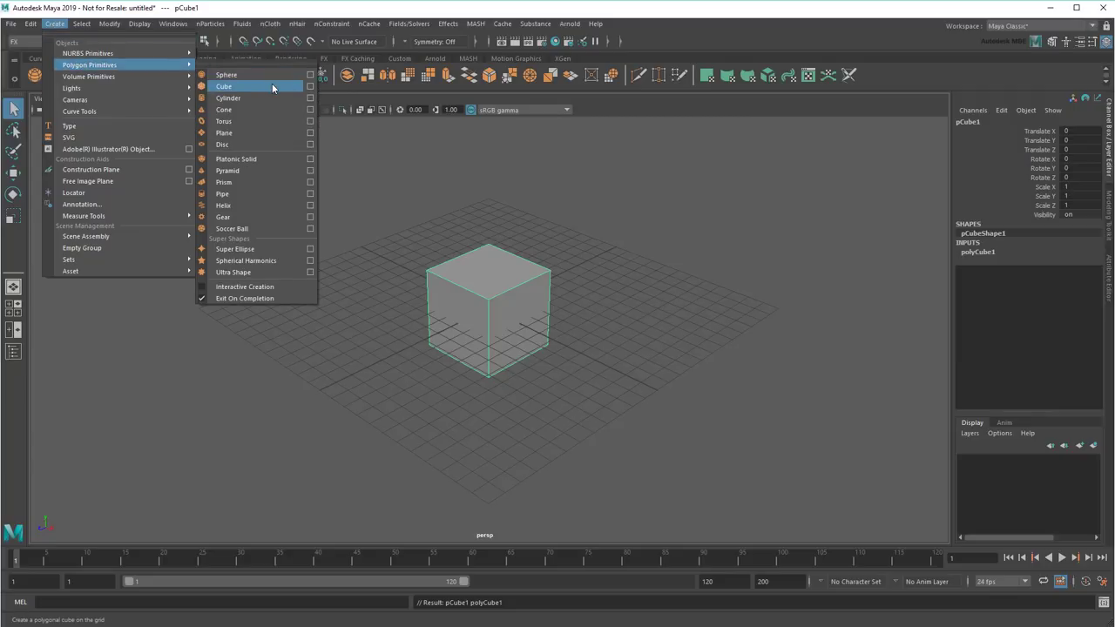
left_click(289, 156)
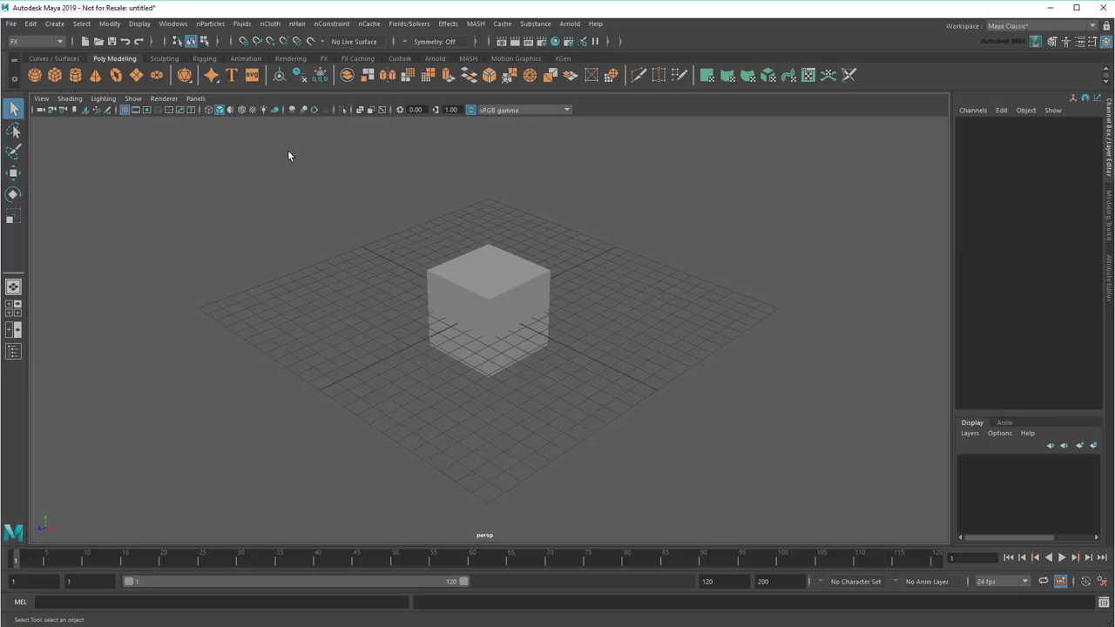
Step: Step through the Curves/Surfaces and Poly Modeling shelves to the Sculpting shelf
left_click(50, 59)
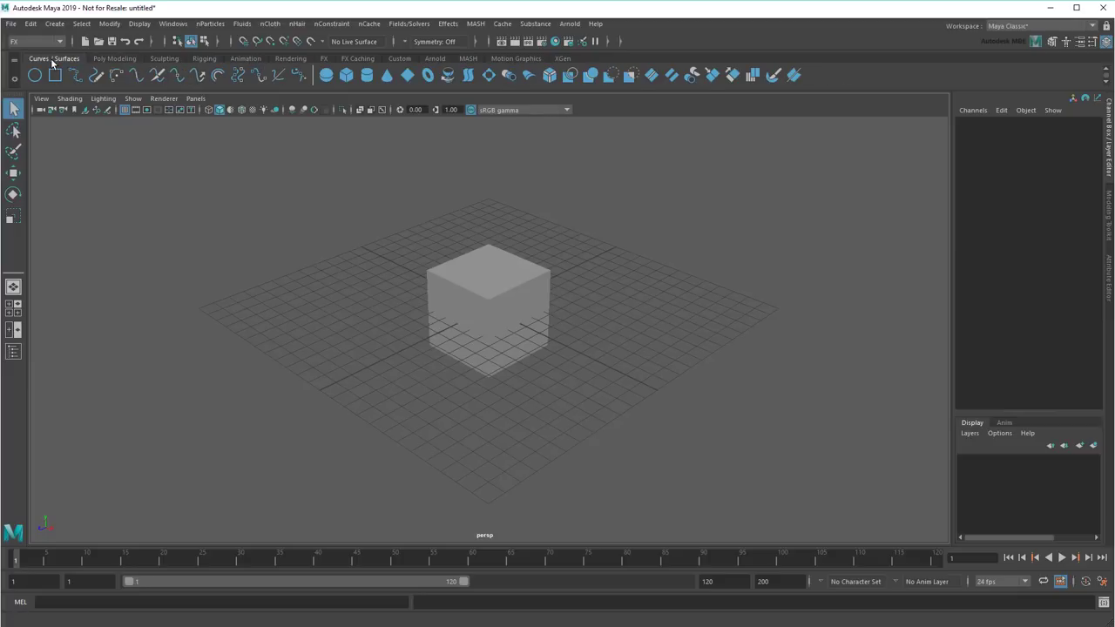
left_click(114, 59)
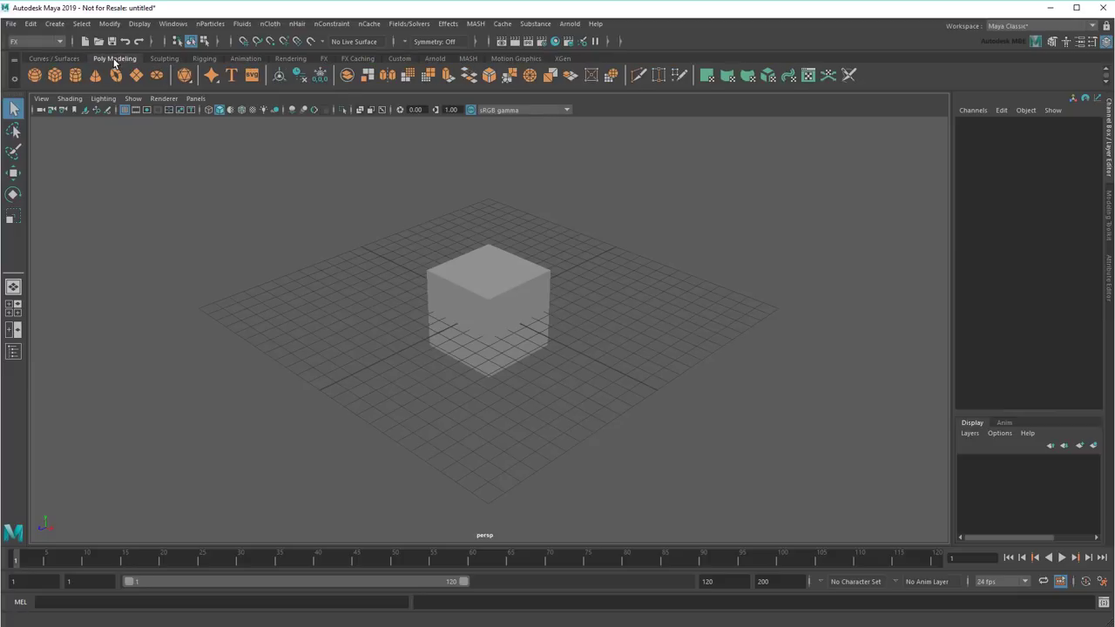
left_click(160, 59)
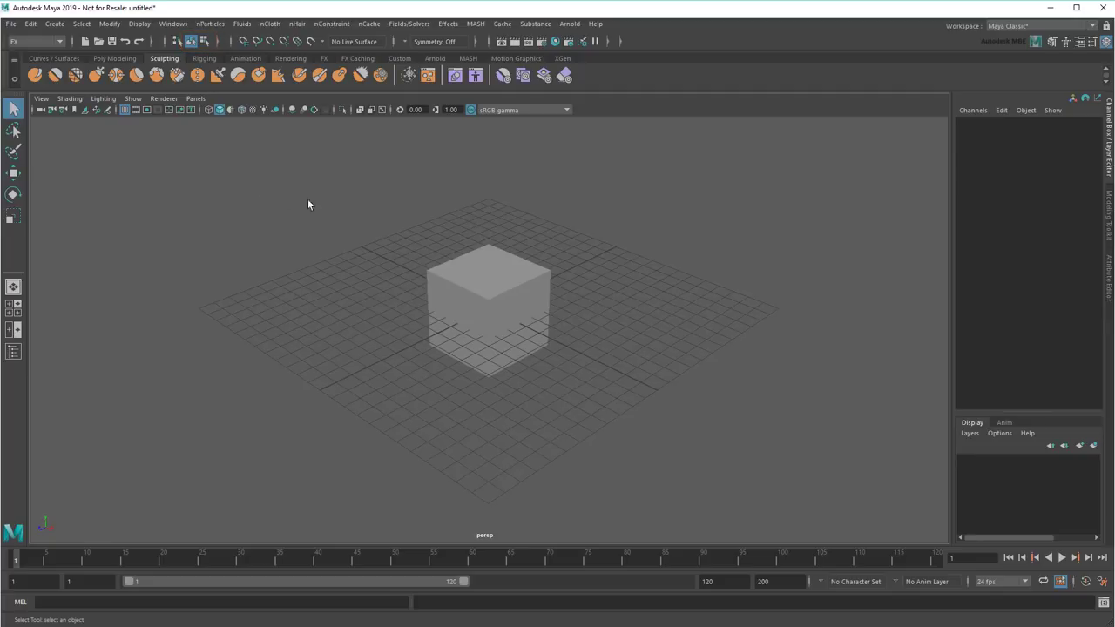
Step: Marquee-select the cube, pick three top vertices in component mode, then return to object mode with F8
left_click_drag(406, 224, 646, 407)
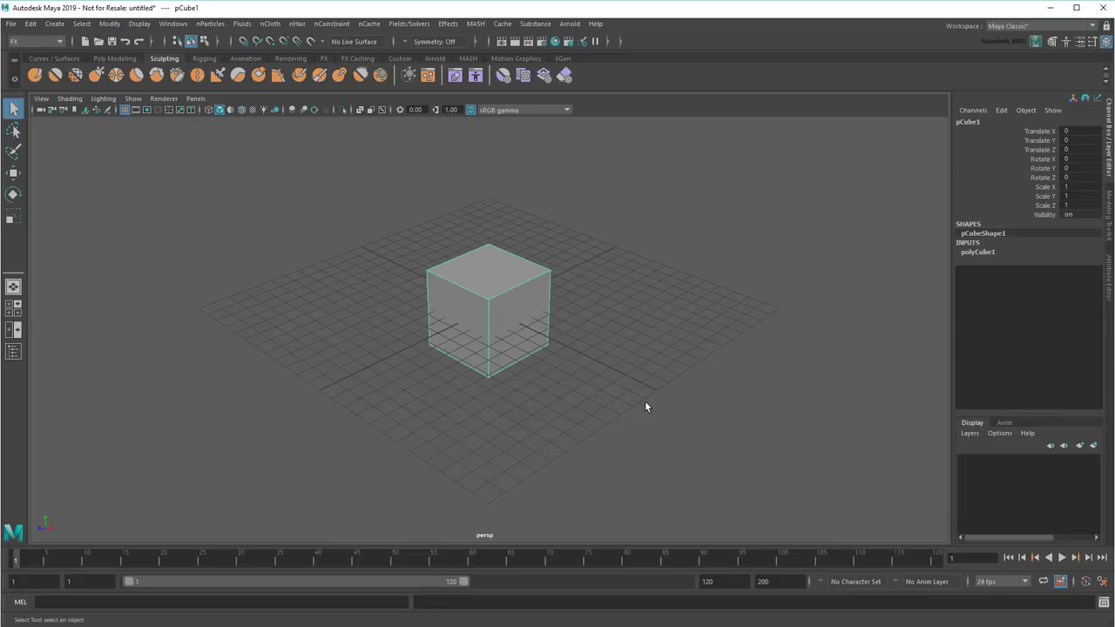
left_click(204, 42)
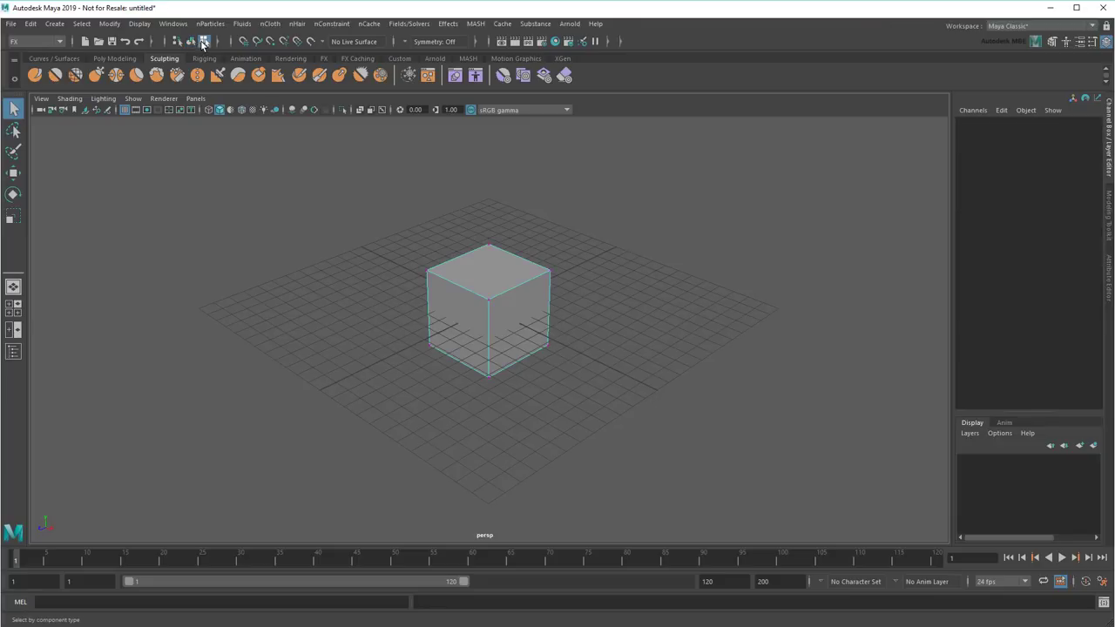
left_click_drag(487, 227, 572, 323)
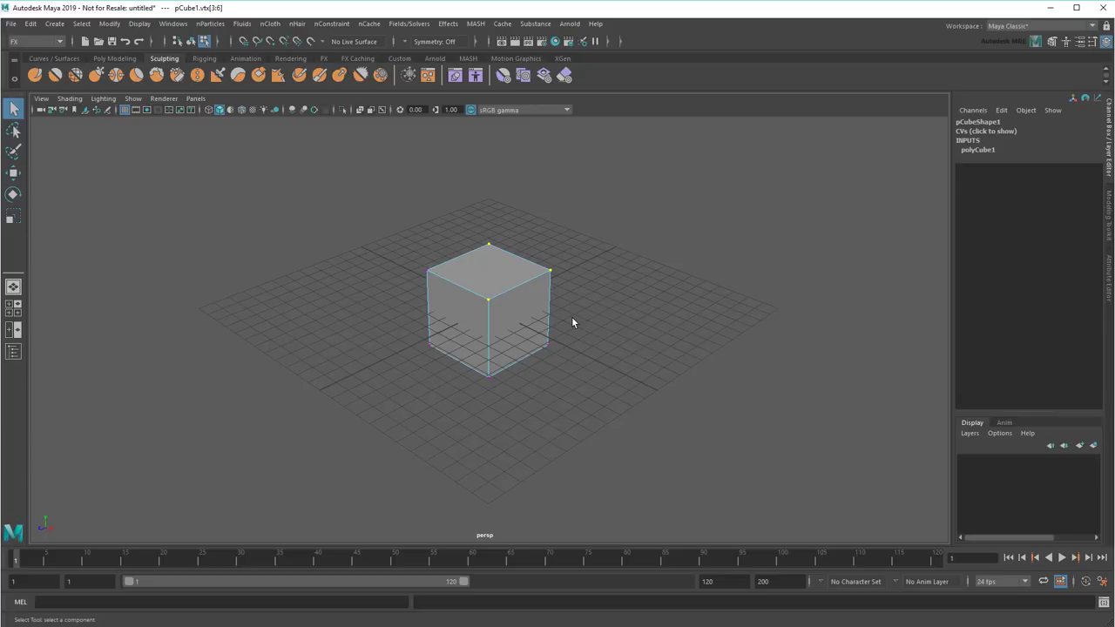
key("F8")
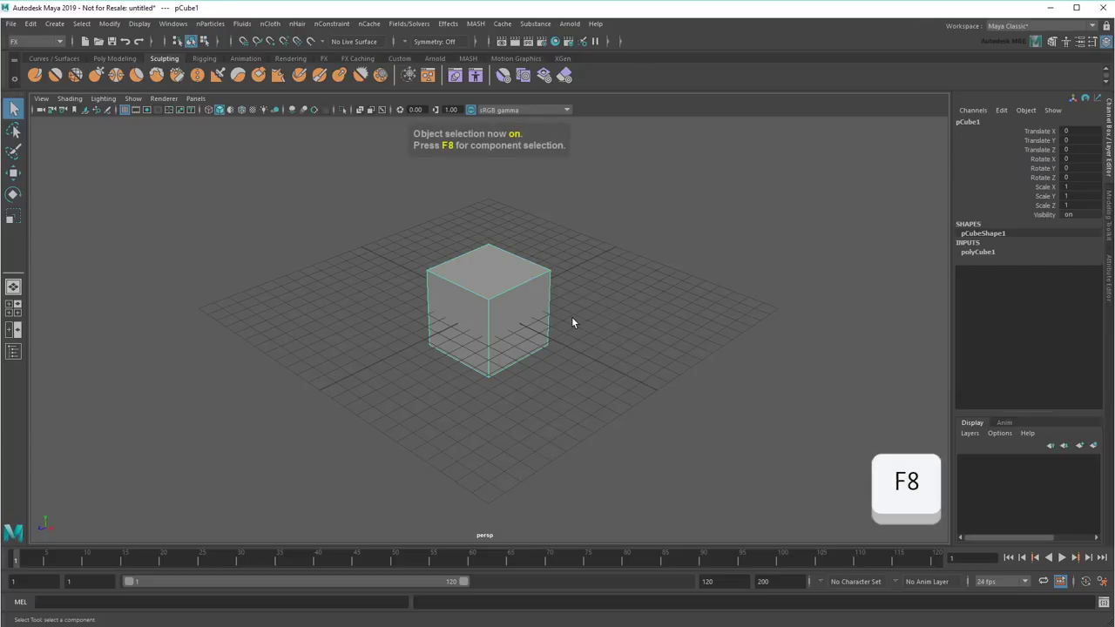
key("F8")
key("F8")
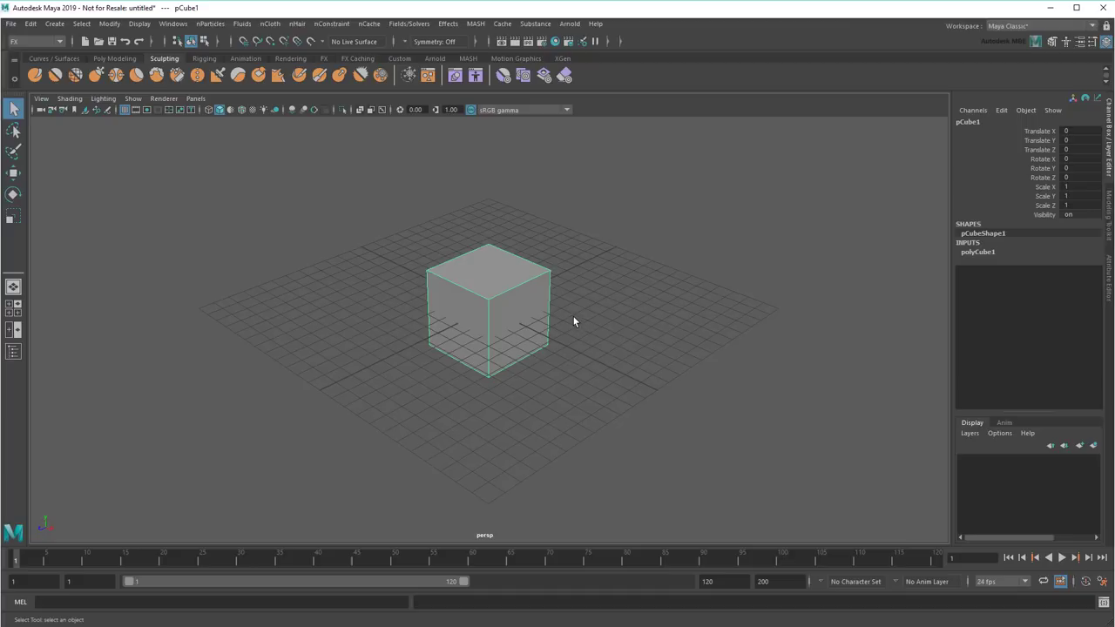
Step: Tumble, pan and dolly the perspective view, then frame the selected cube
left_click_drag(595, 334, 553, 328, "alt")
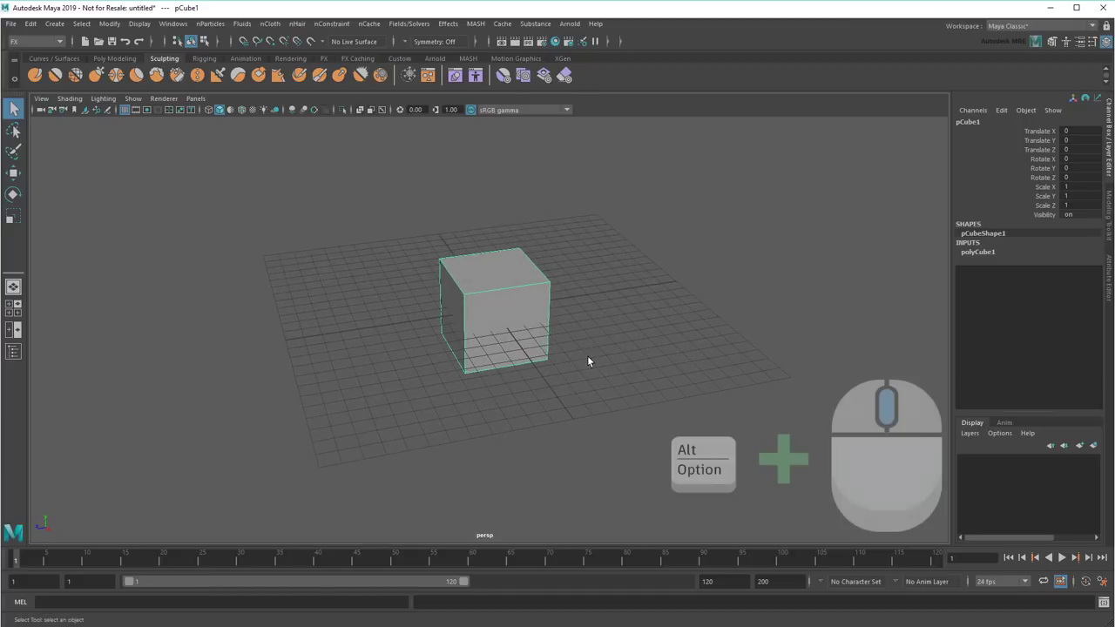
mouse_move(587, 363)
middle_mouse_down("alt")
mouse_move(369, 331)
mouse_move(792, 319)
mouse_move(321, 322)
mouse_move(620, 357)
mouse_move(600, 356)
middle_mouse_up("alt")
right_click_drag(565, 374, 900, 385, "alt")
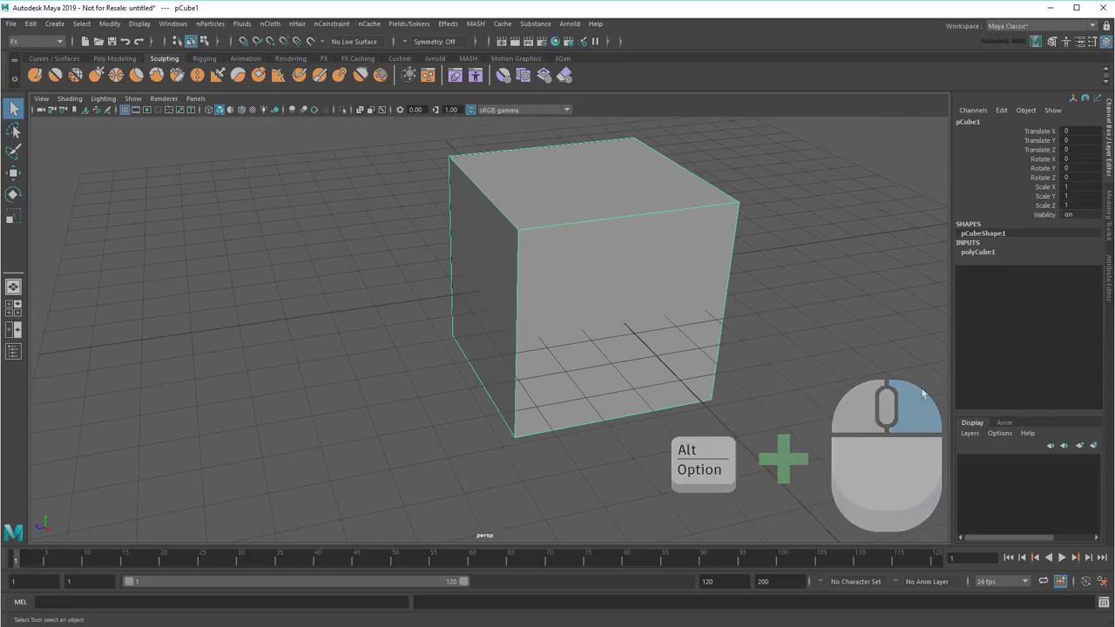
key("f")
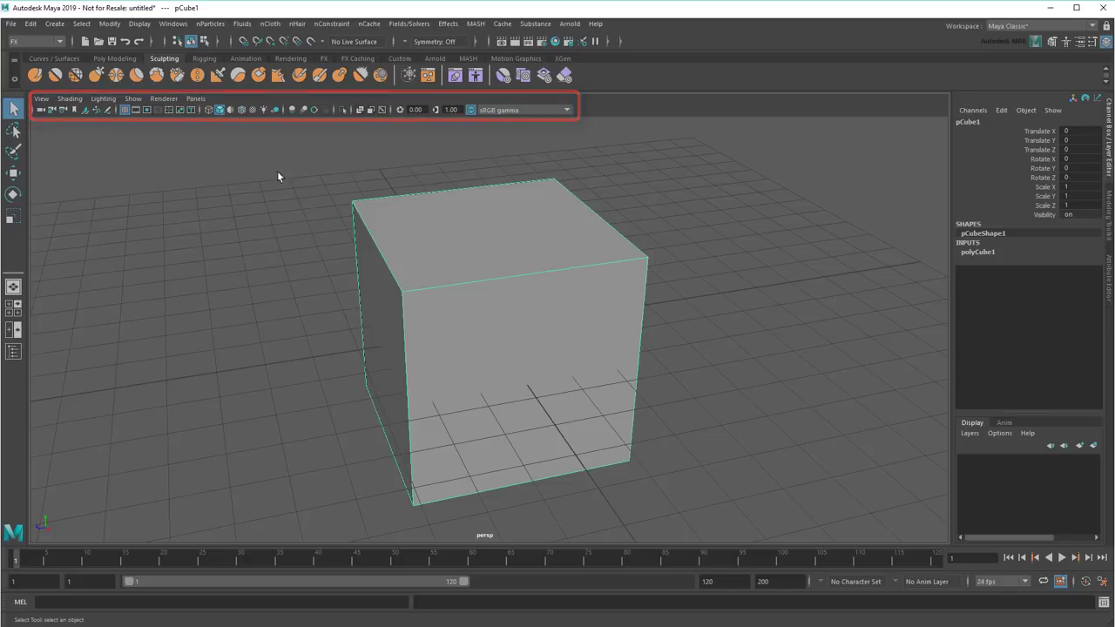
left_click(208, 110)
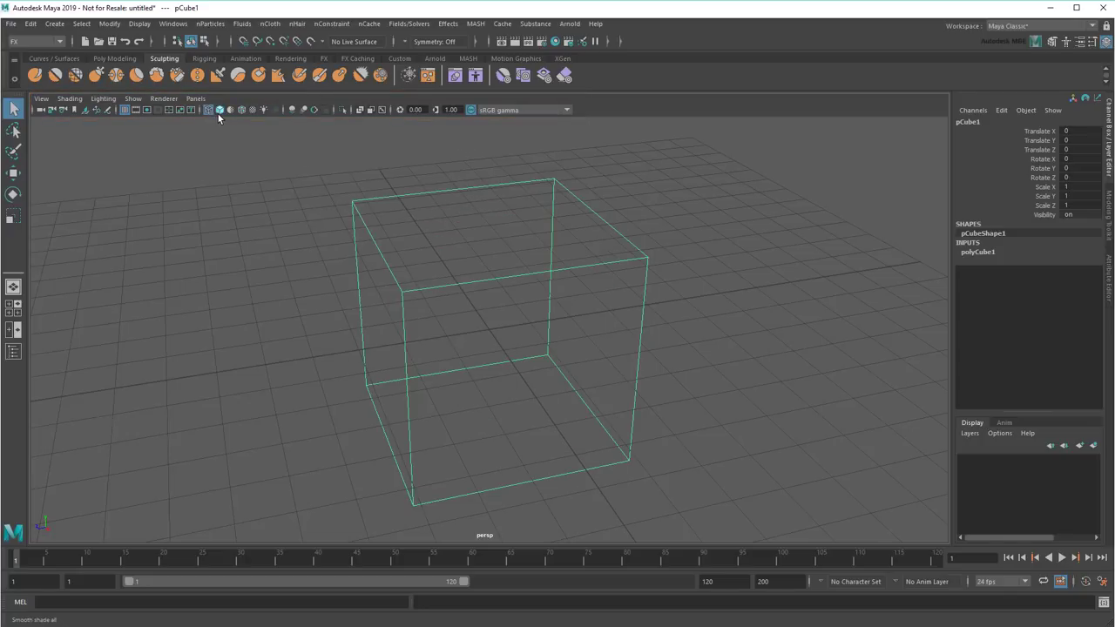
left_click(219, 110)
left_click(264, 111)
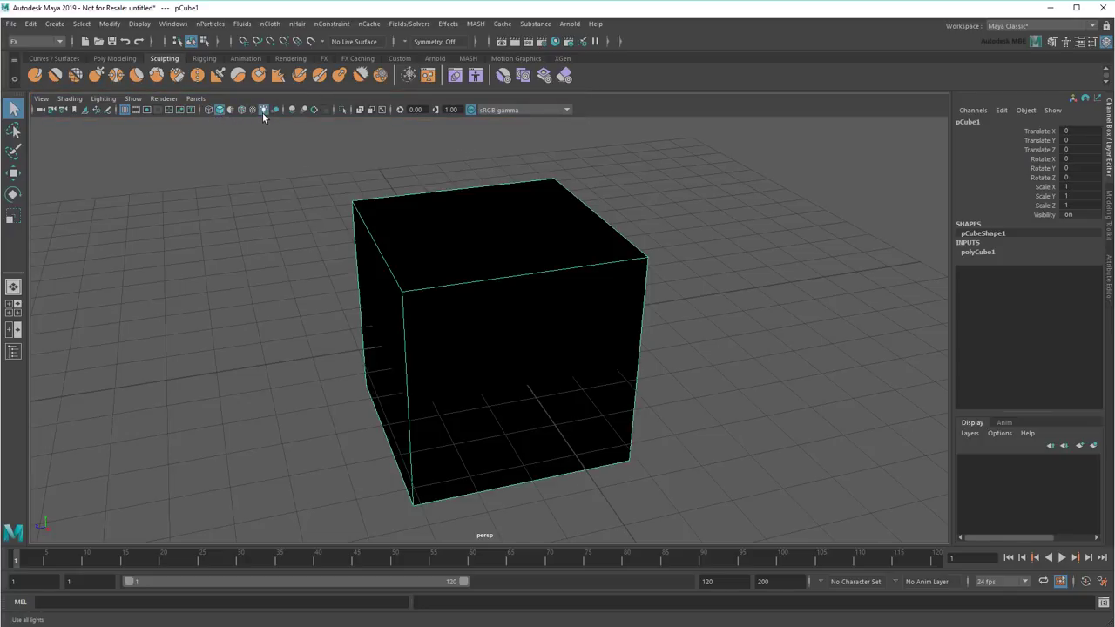
left_click(264, 112)
left_click(292, 110)
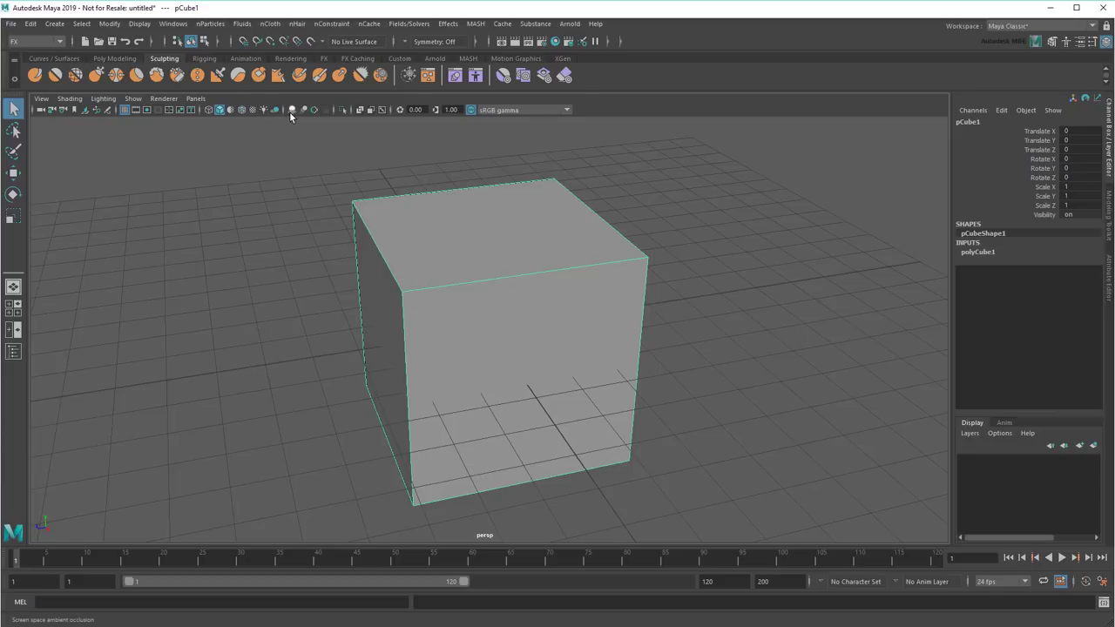
left_click(314, 110)
left_click(163, 99)
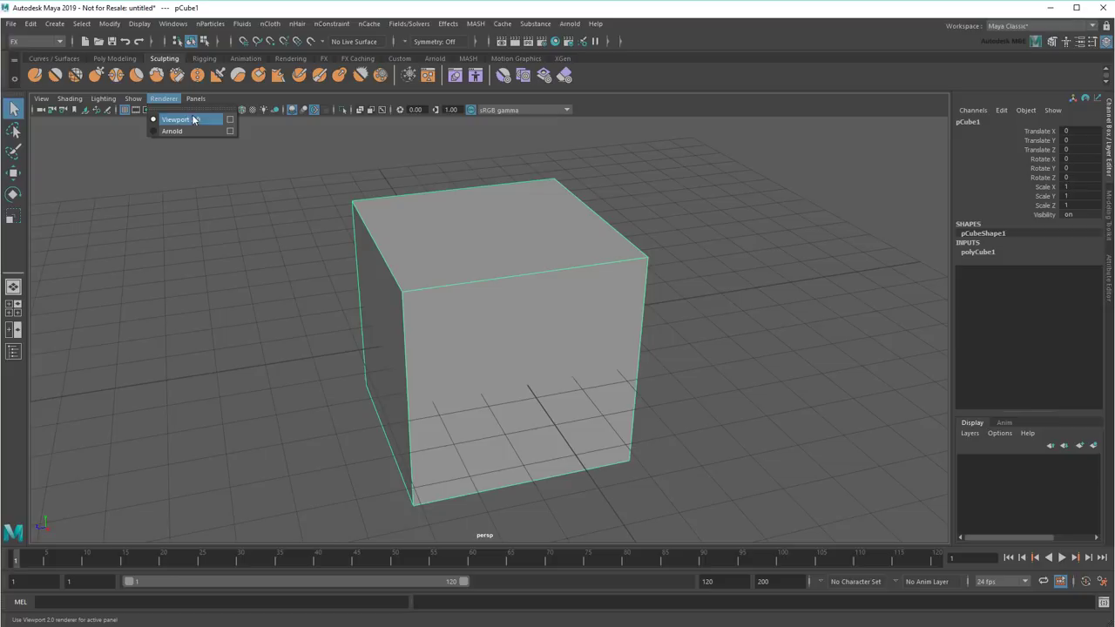
left_click(230, 121)
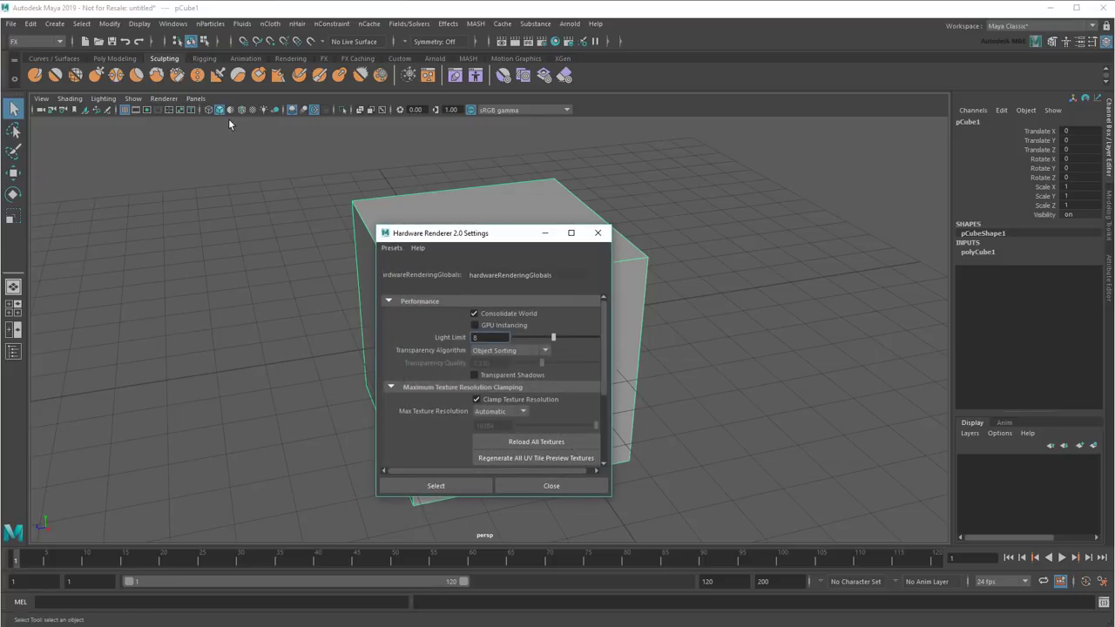
left_click(544, 487)
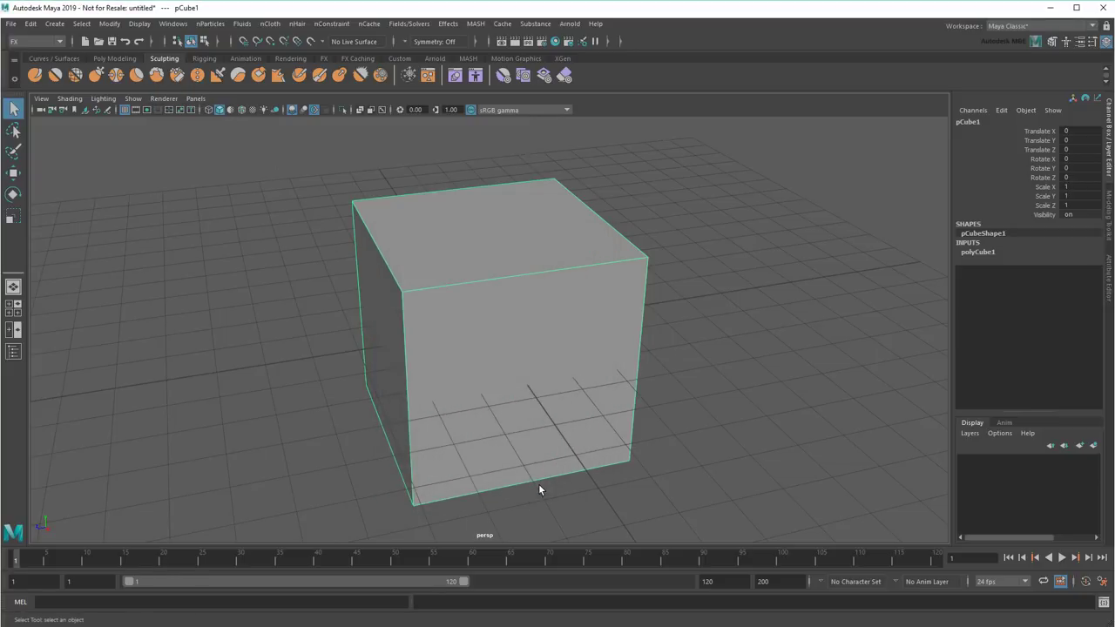
right_click(476, 233)
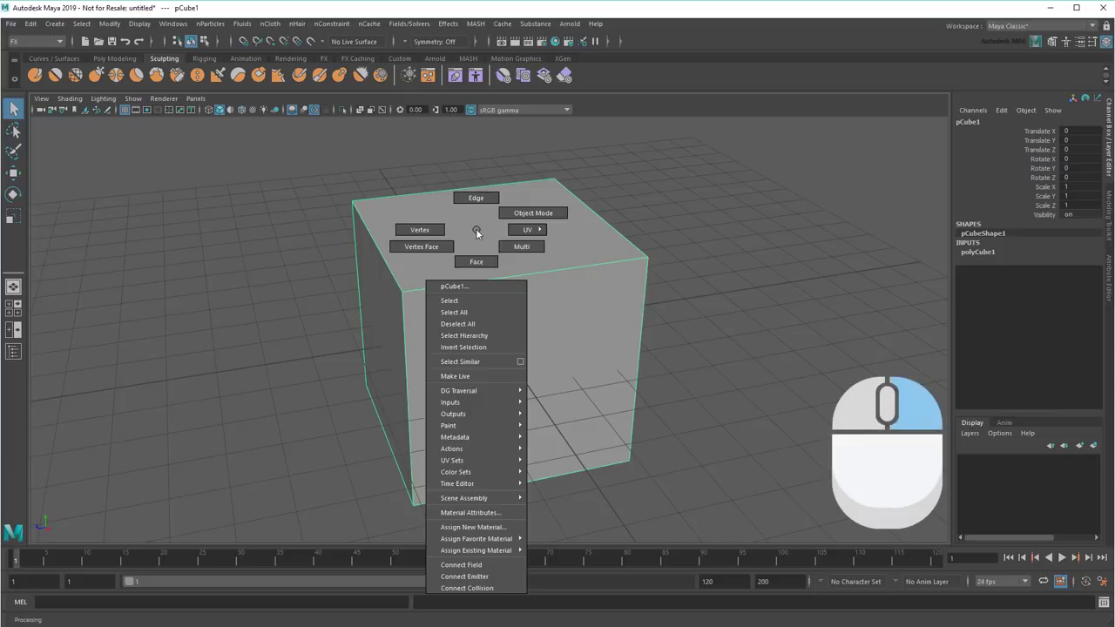
mouse_move(477, 233)
right_mouse_down()
mouse_move(478, 248)
mouse_move(440, 244)
mouse_move(461, 213)
mouse_move(515, 224)
mouse_move(479, 266)
mouse_move(488, 460)
mouse_move(471, 229)
right_mouse_up()
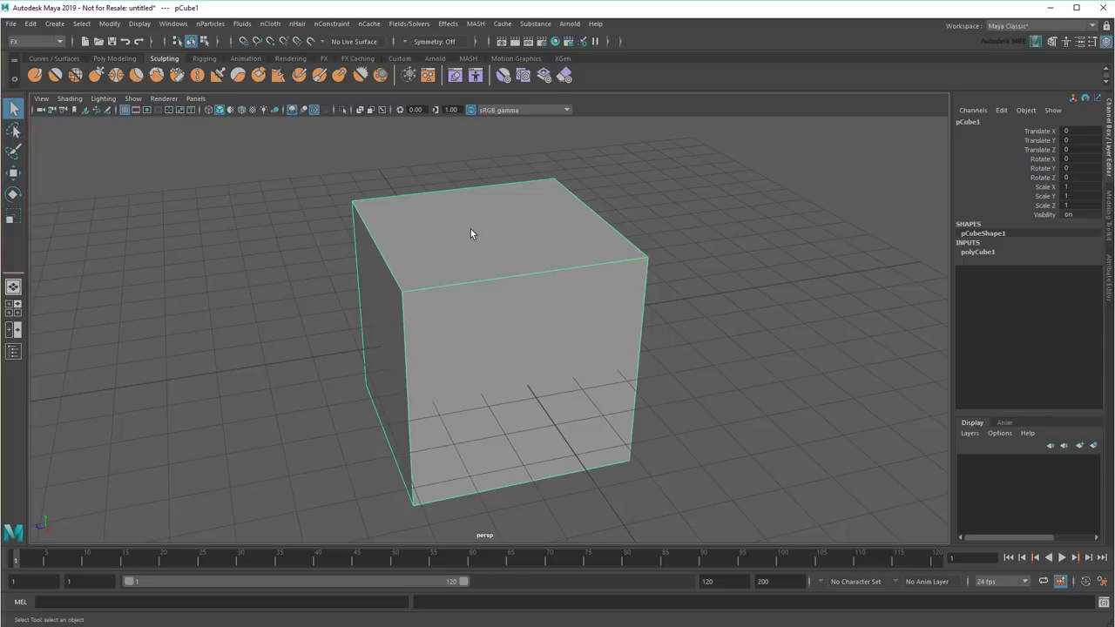
Step: Move the cube off the origin, tilt it steeply, and scale it uniformly to 2.41
left_click(13, 172)
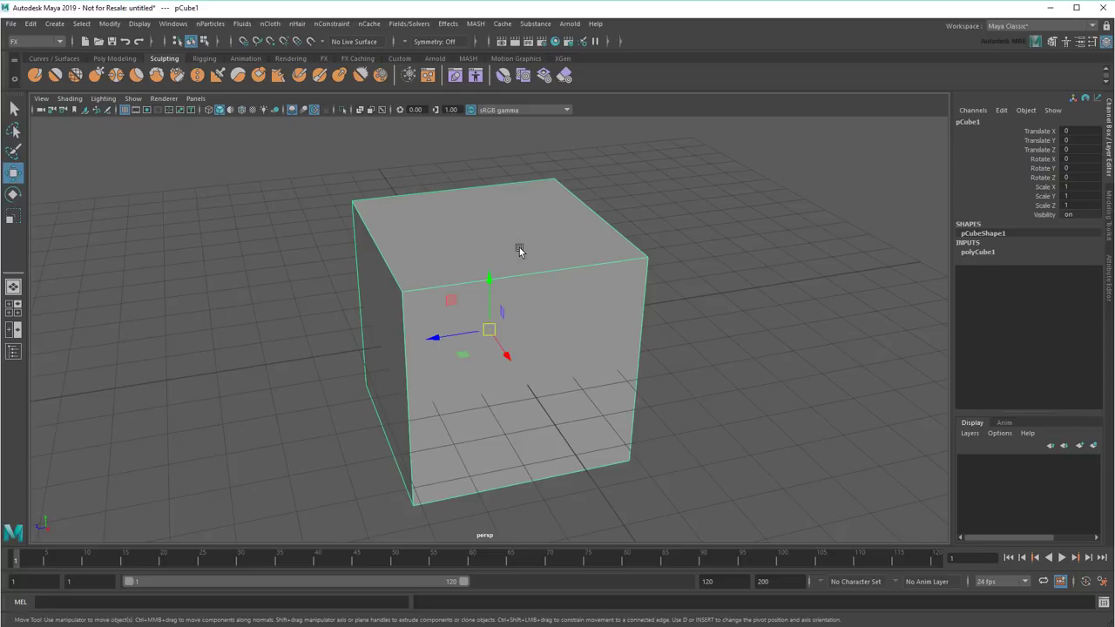
scroll(518, 247, "down", 5)
left_click_drag(492, 324, 648, 373)
left_click(13, 195)
left_click(13, 216)
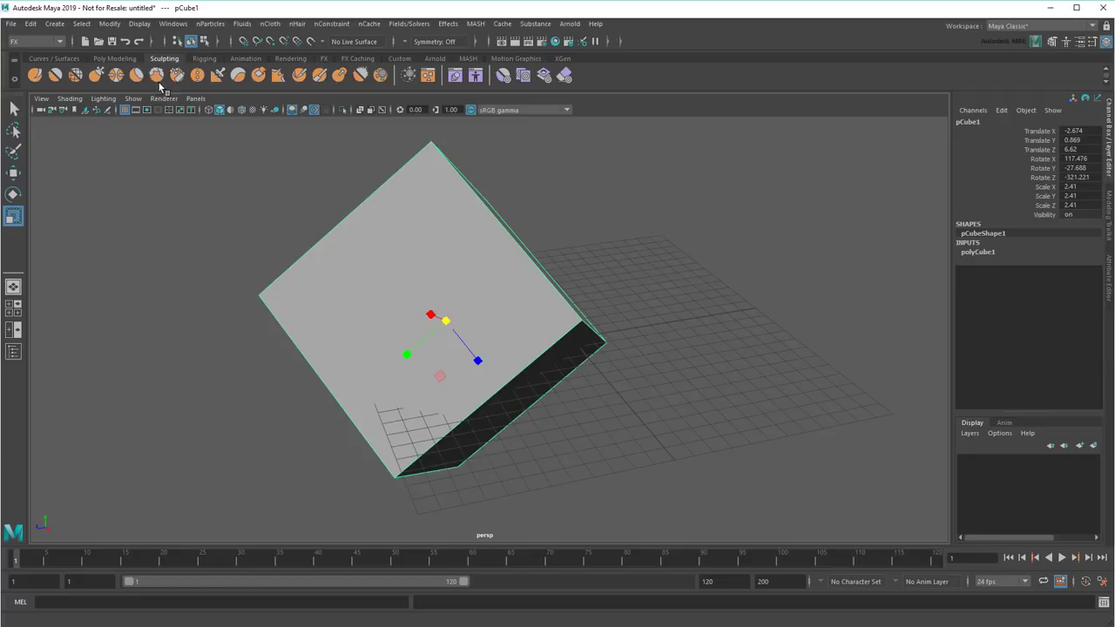
Step: Cut a diagonal edge across the front face from left corner to right corner with Multi-Cut
left_click(114, 59)
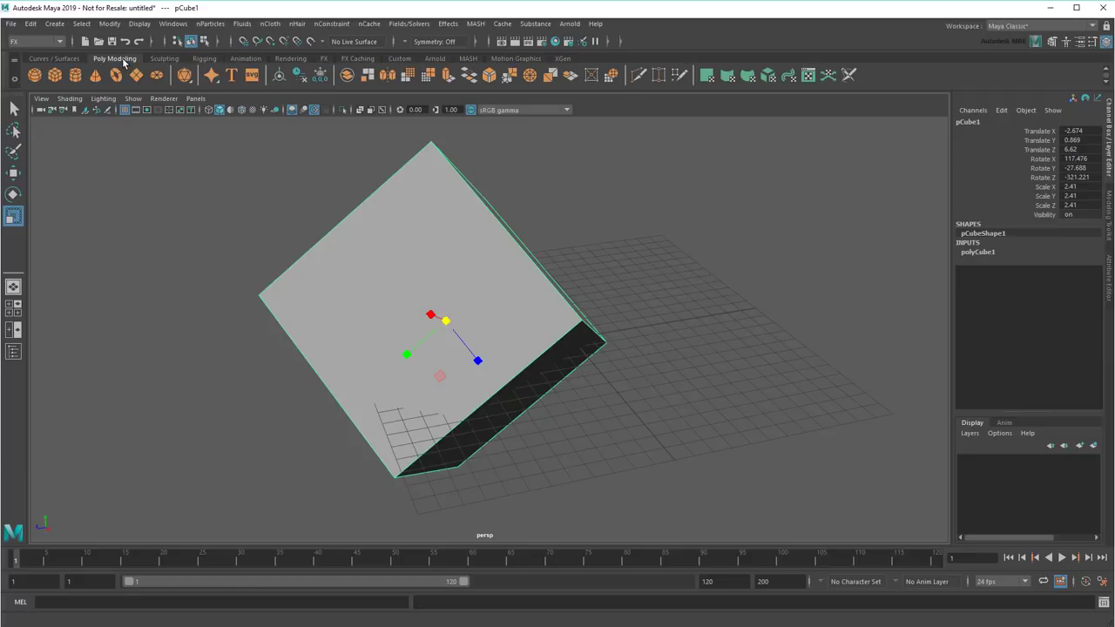
left_click(611, 76)
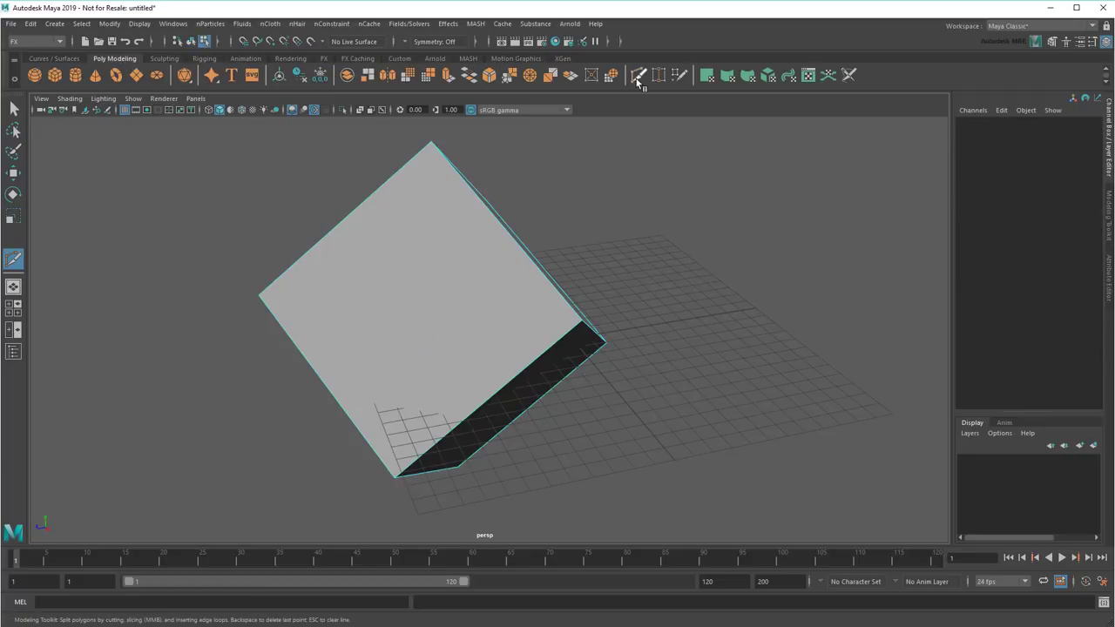
left_click(261, 298)
left_click(588, 325)
right_click(588, 326)
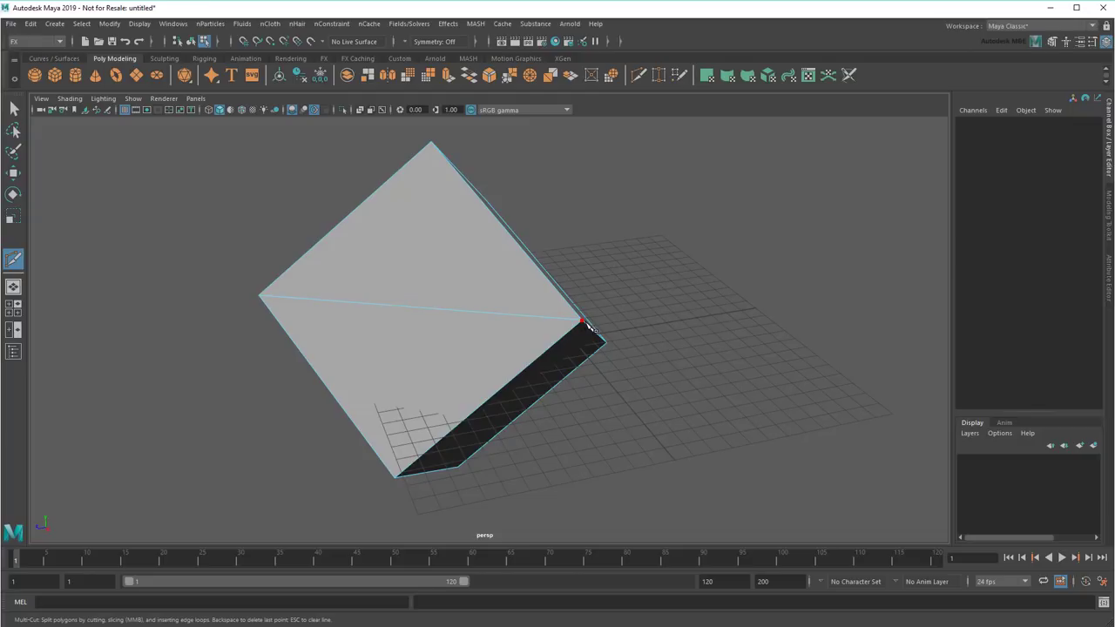
Step: Cut a second diagonal edge from the top vertex to the bottom vertex, crossing the first
left_click(14, 172)
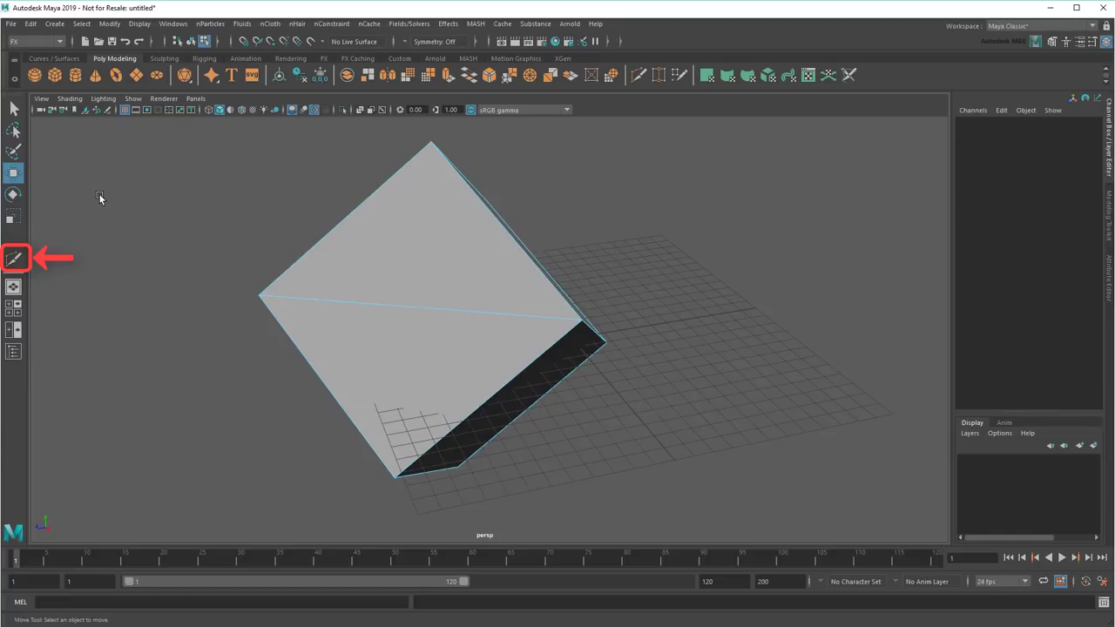
left_click(14, 259)
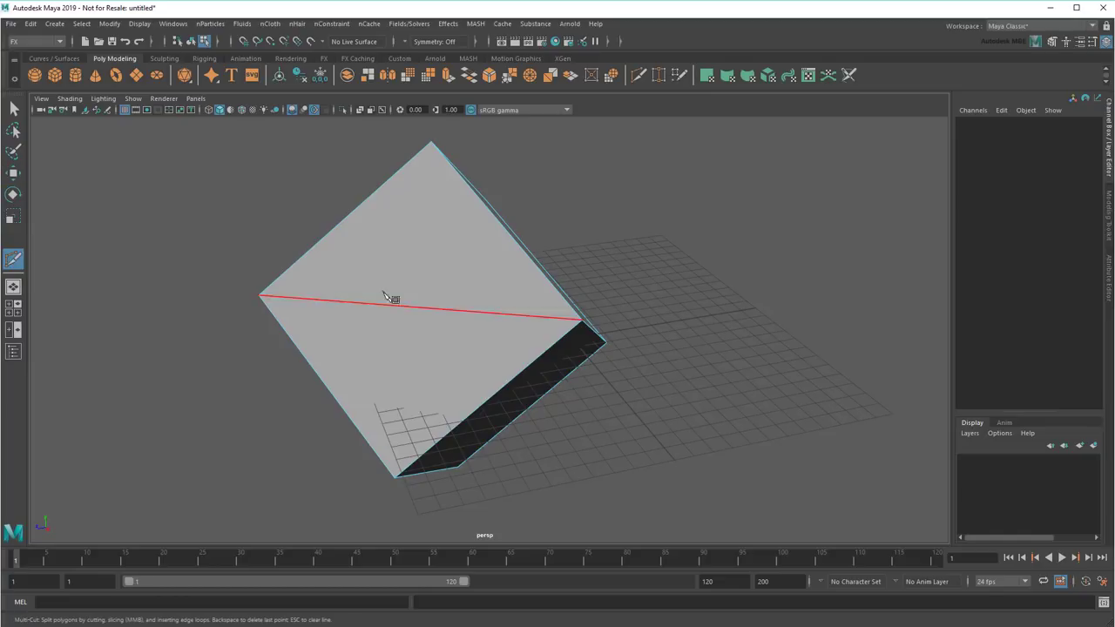
left_click(430, 143)
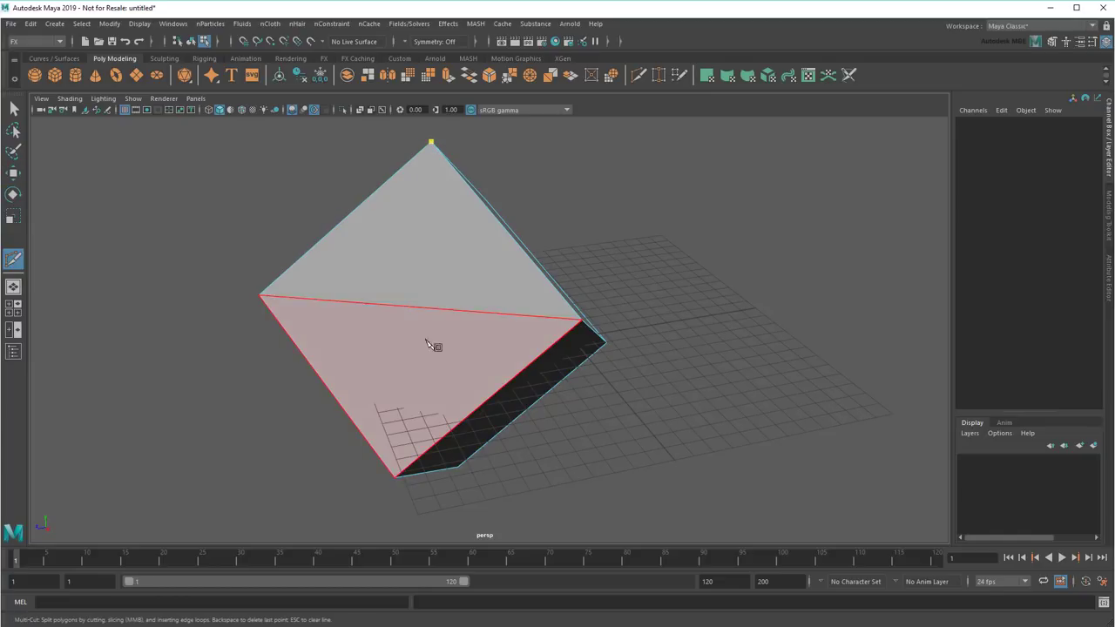
left_click(397, 478)
key("Return")
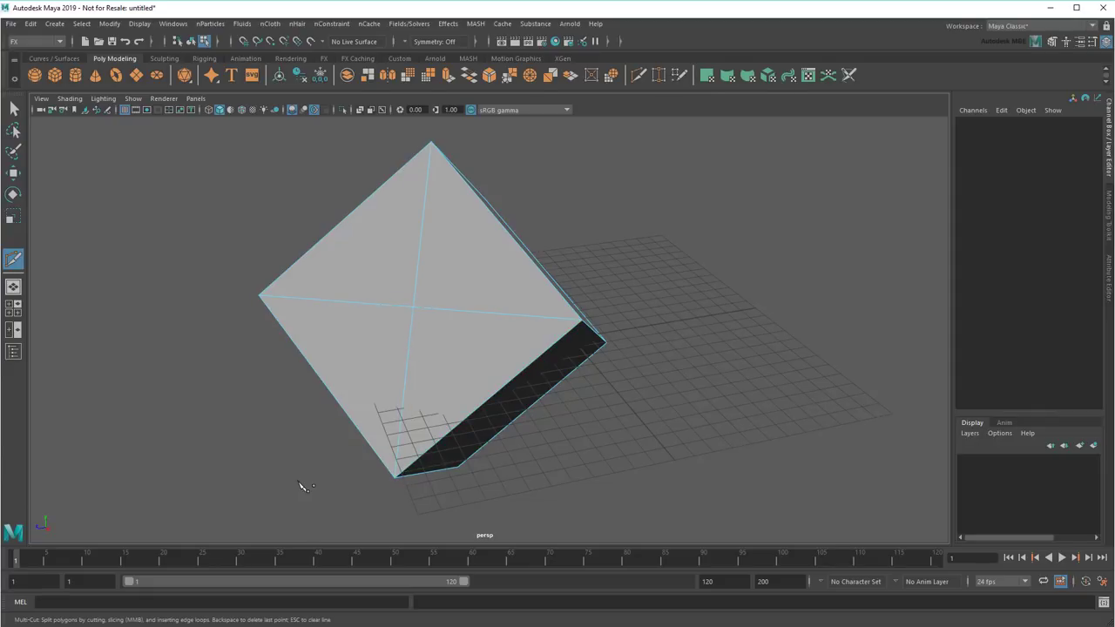
Step: Open Tool Settings from the Multi-Cut icon and view the Scale, Rotate and Move tool options
double_click(14, 259)
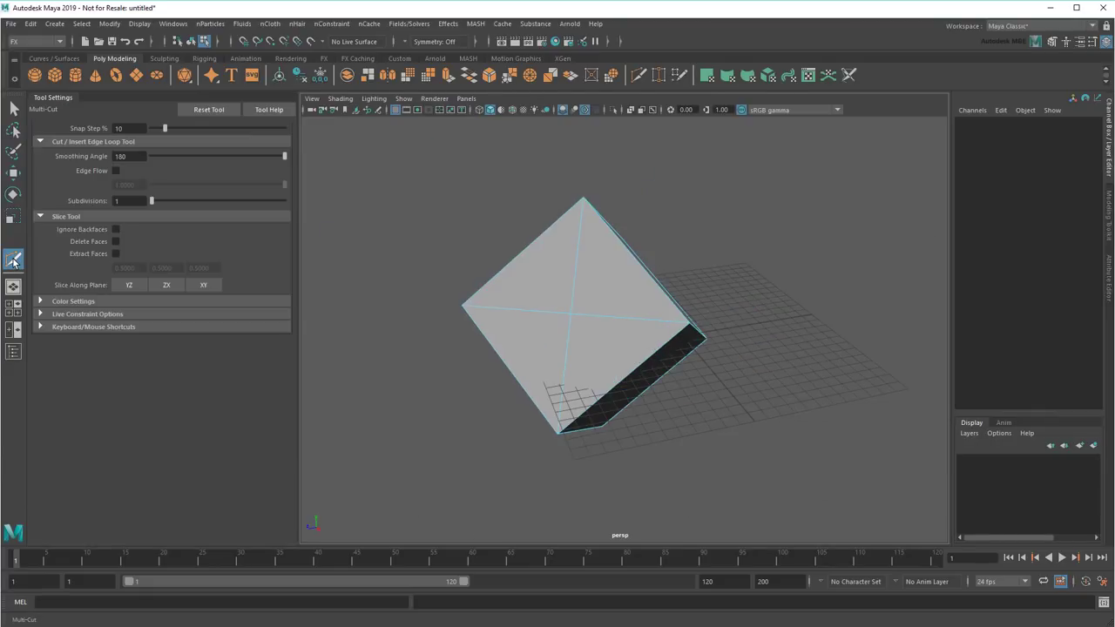
left_click(13, 218)
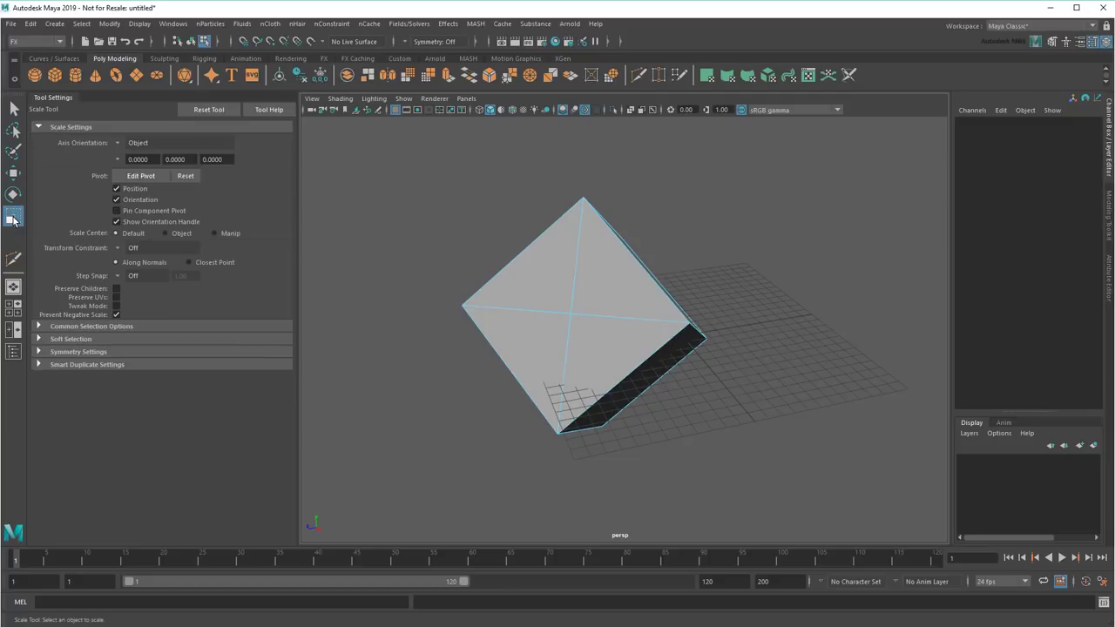
left_click(12, 197)
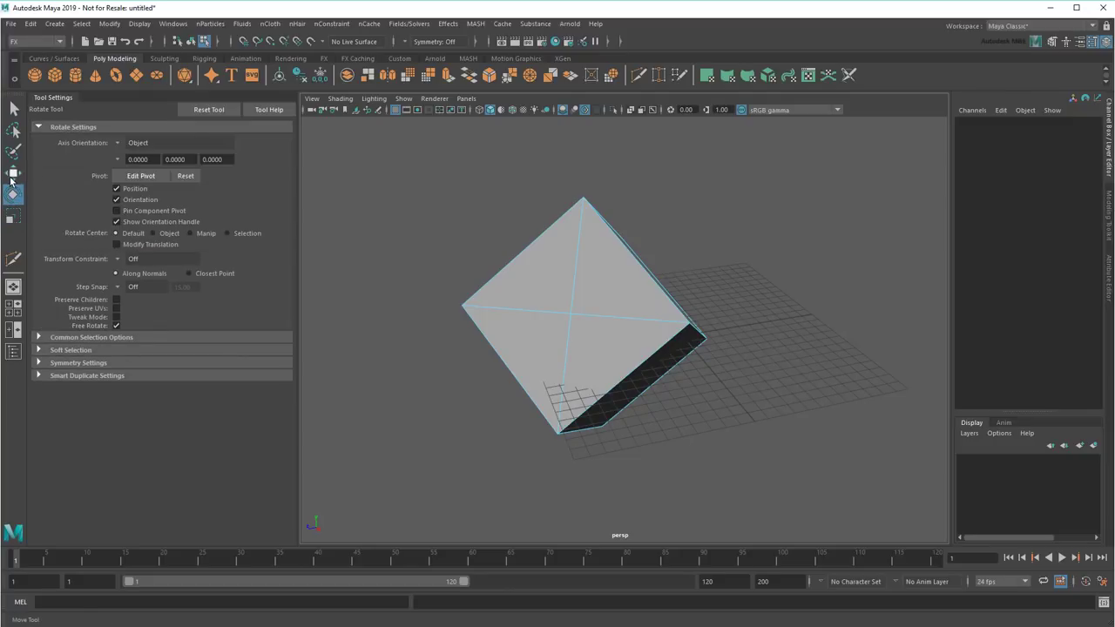
left_click(12, 177)
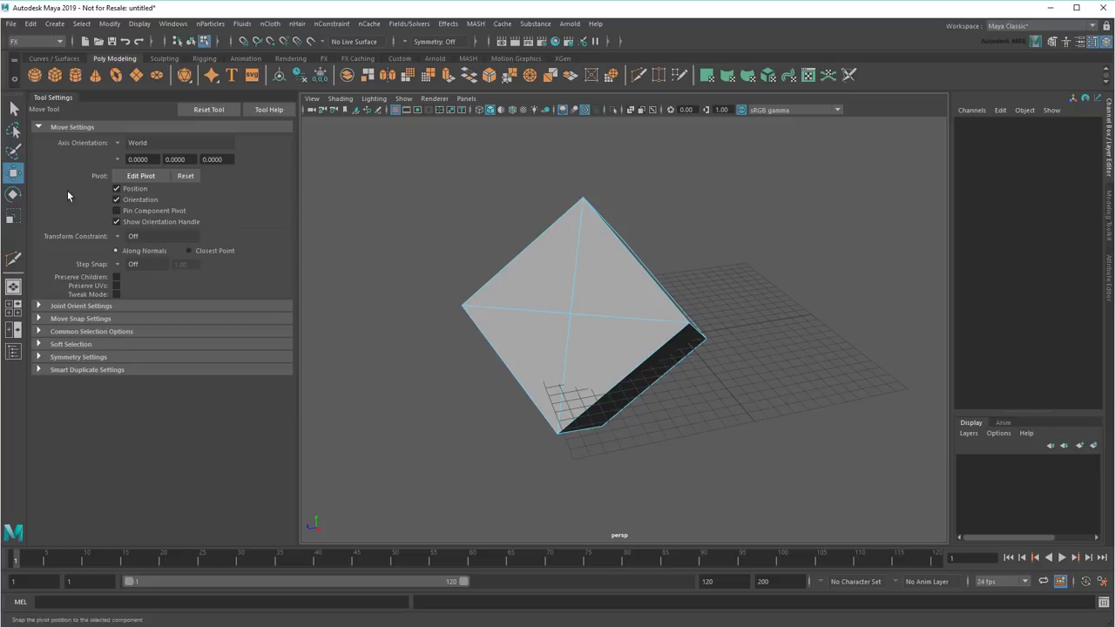
Step: Select the cube's top two vertices and drag them up along Y into a tall peak
scroll(428, 294, "down", 3)
middle_click_drag(428, 294, 433, 335, "alt")
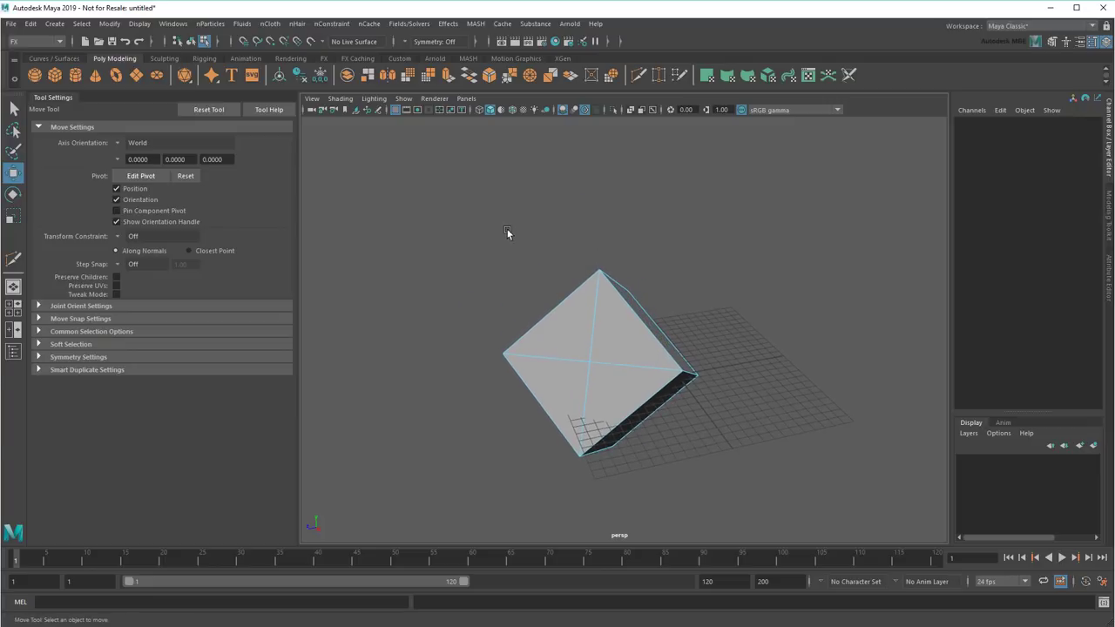
left_click_drag(504, 229, 707, 296)
left_click_drag(616, 262, 641, 127)
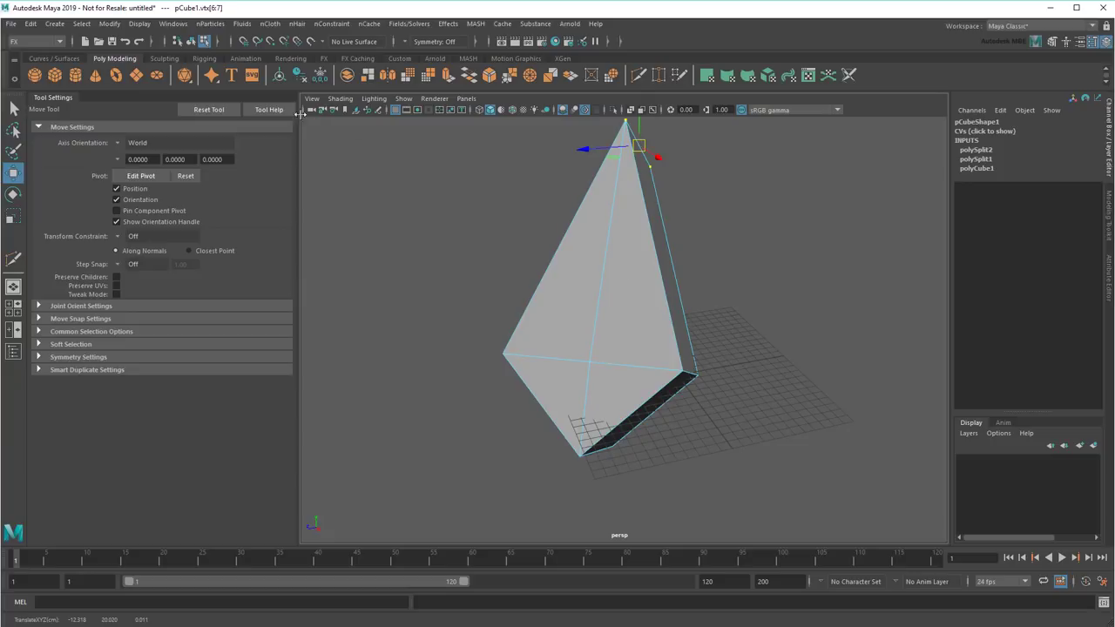
Step: Move the whole shape to translate 0.632, -3.109, 3.491 and close the Tool Settings panel
left_click(191, 42)
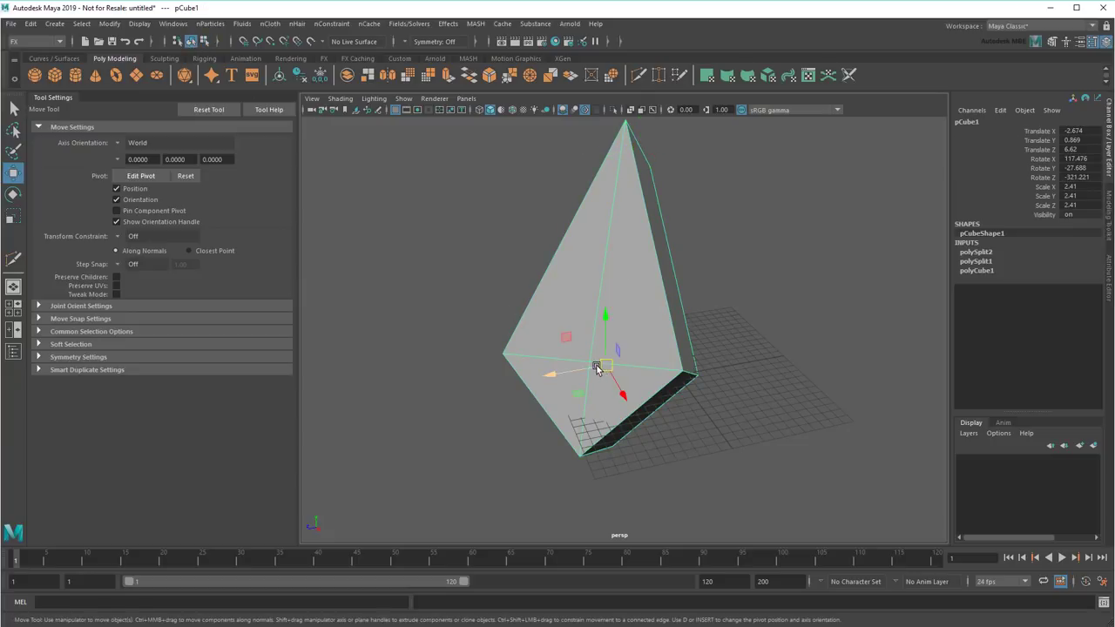
left_click_drag(606, 366, 642, 414)
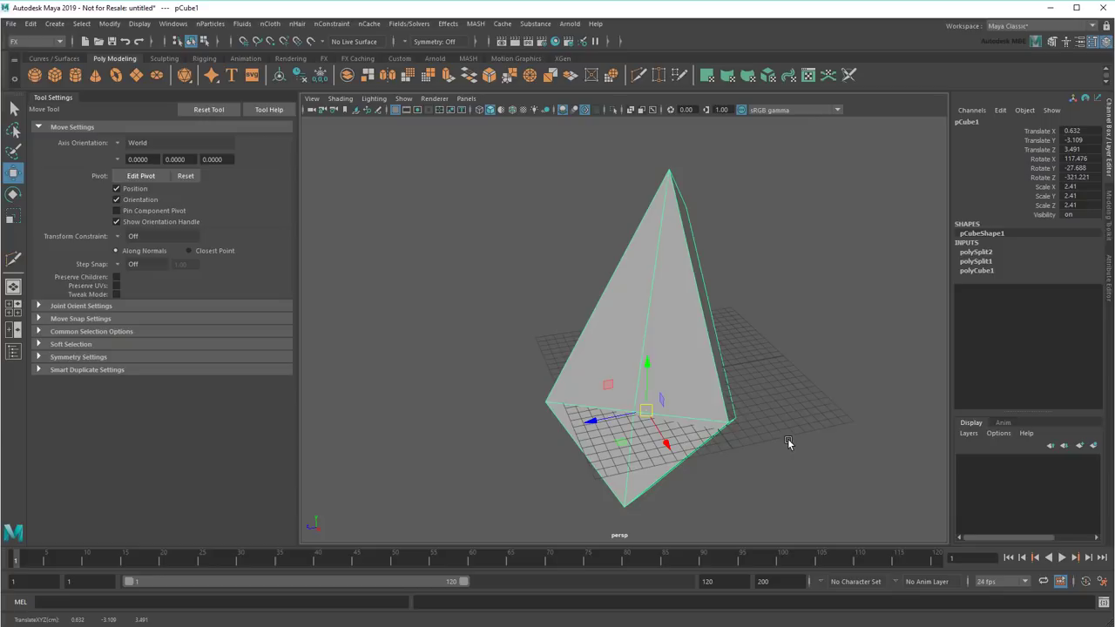
left_click(13, 108)
right_click(62, 101)
left_click(89, 144)
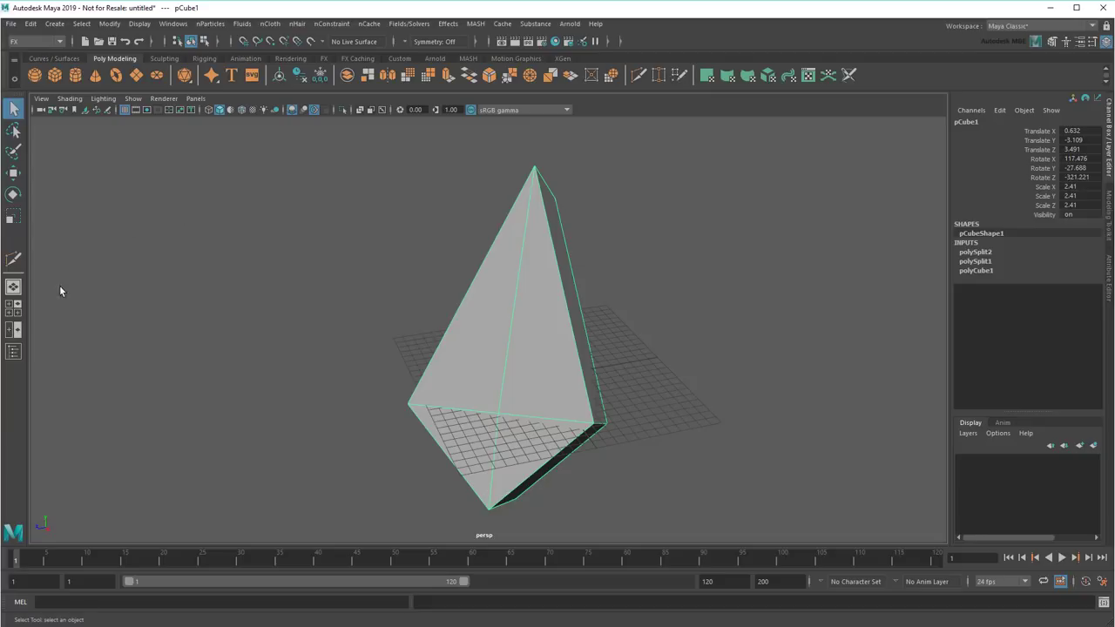
Step: Try the four-view, Front/Persp and Outliner/Persp layouts, then maximise the perspective view with Spacebar
left_click(14, 310)
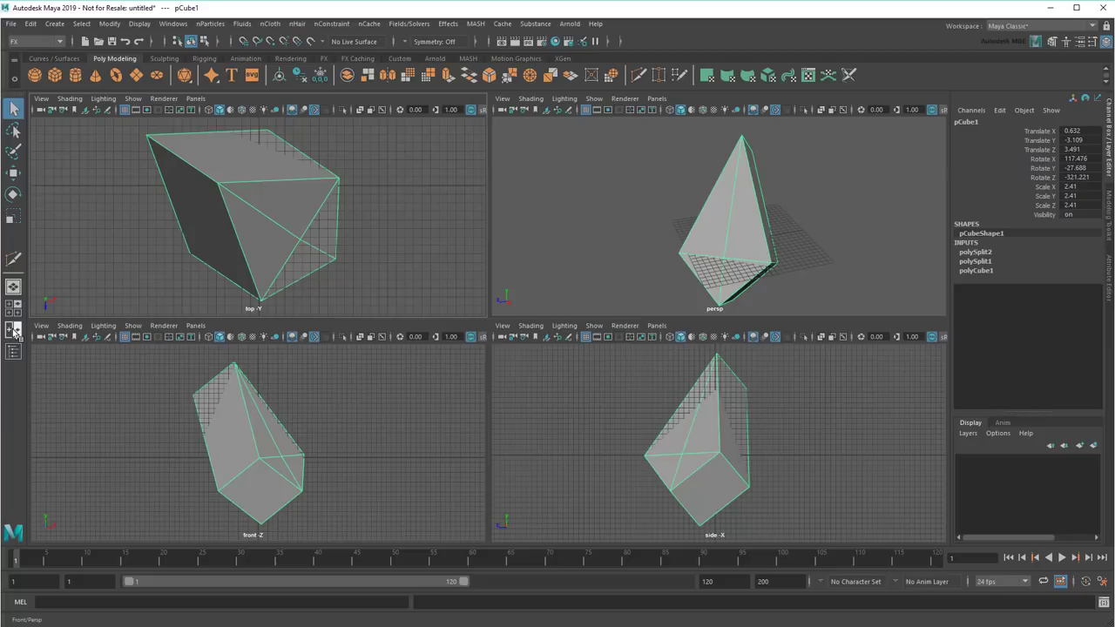
left_click(14, 331)
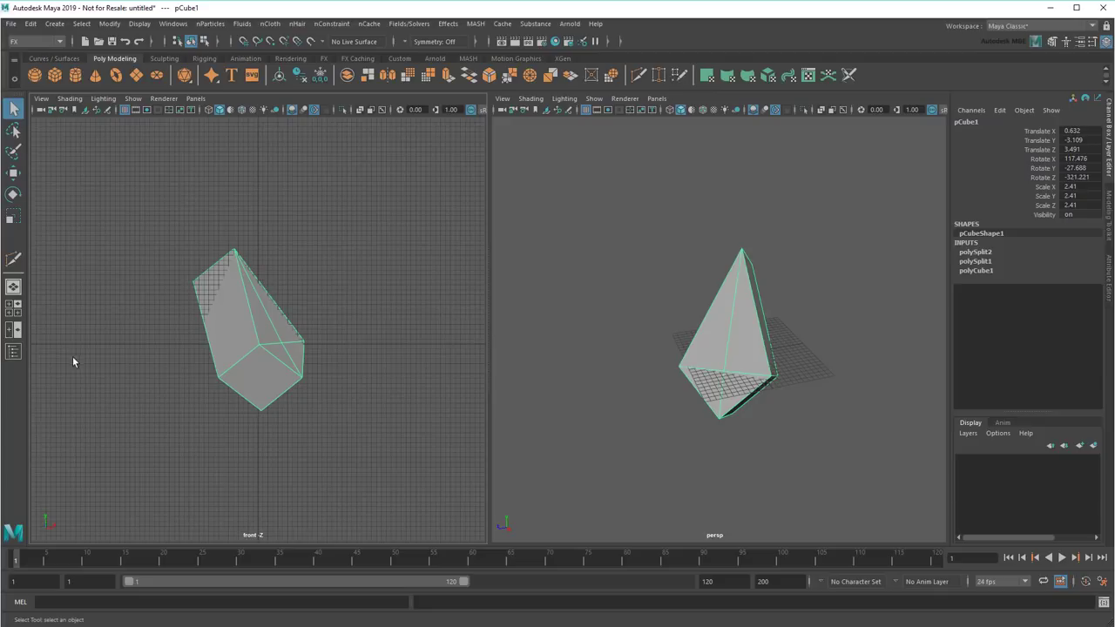
left_click(13, 352)
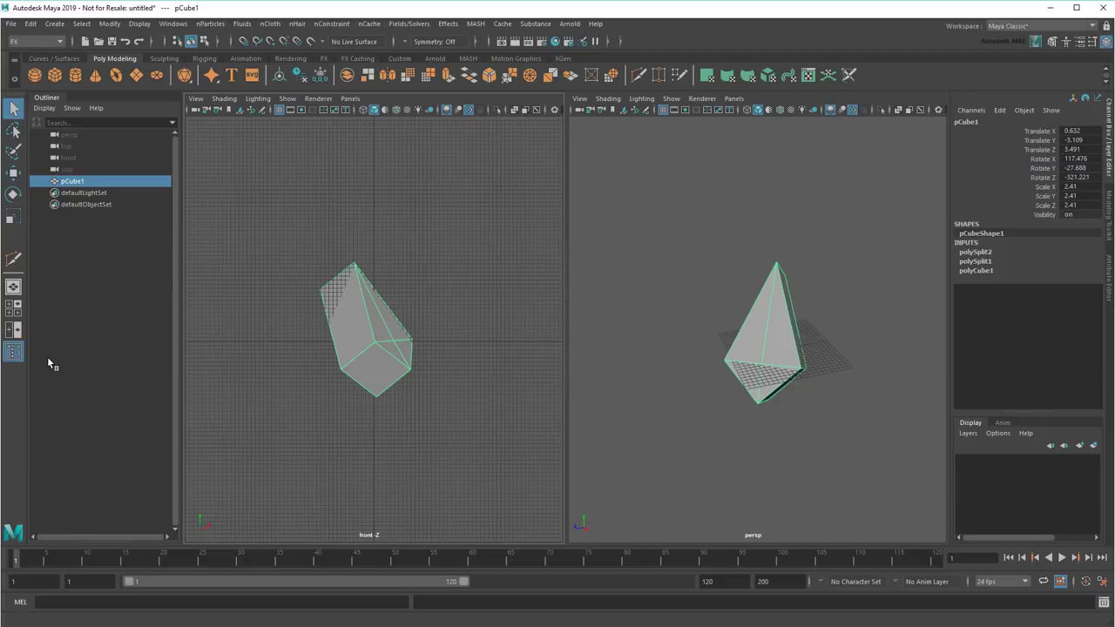
key("space")
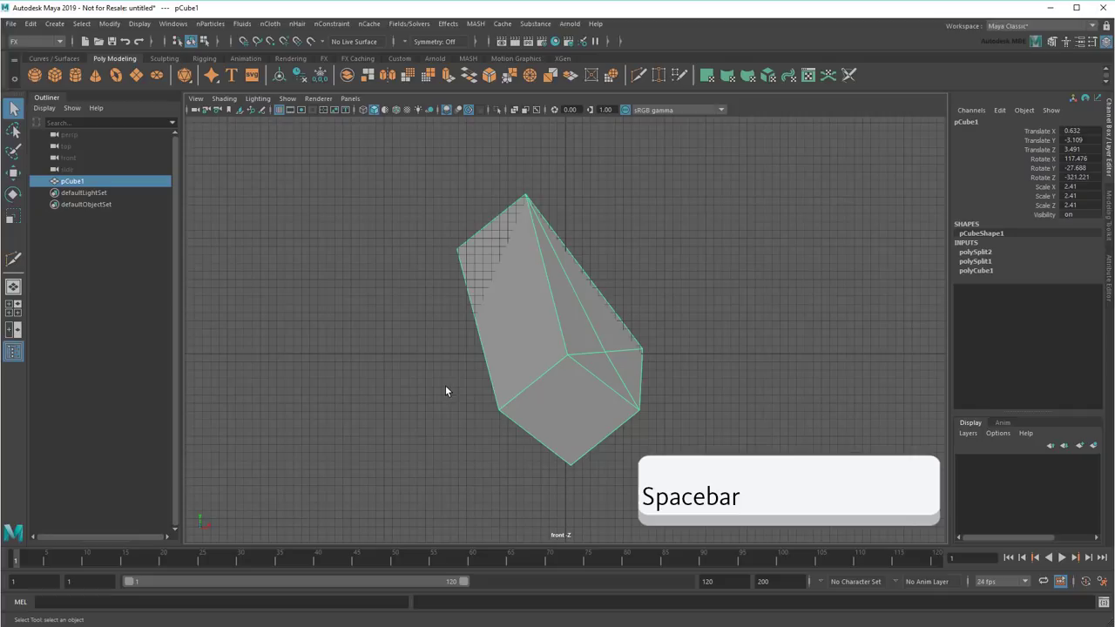
key("space")
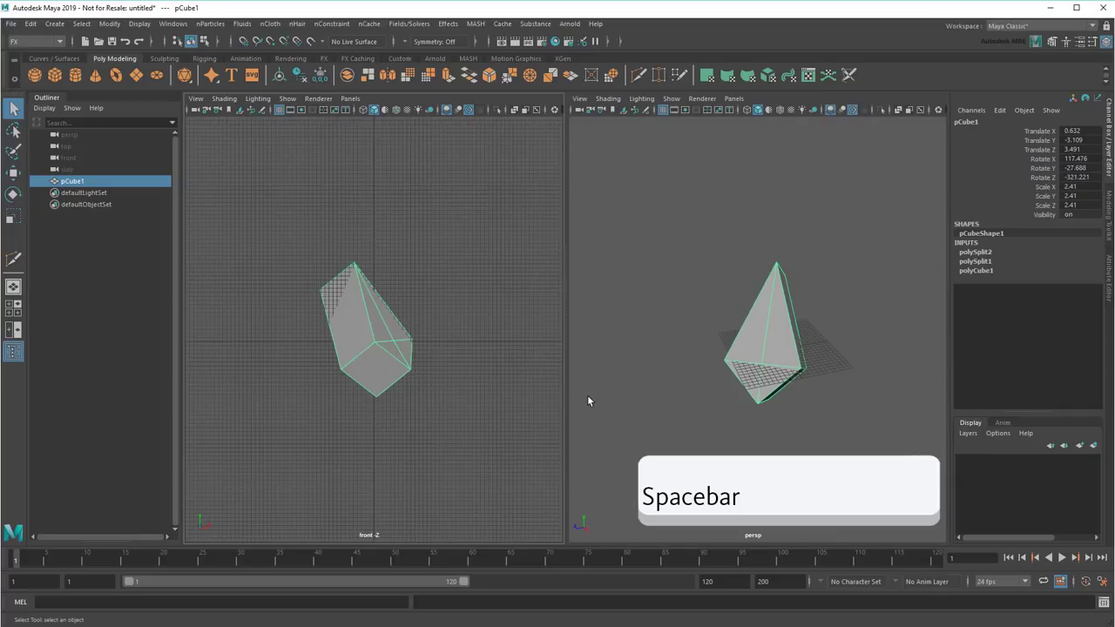
key("space")
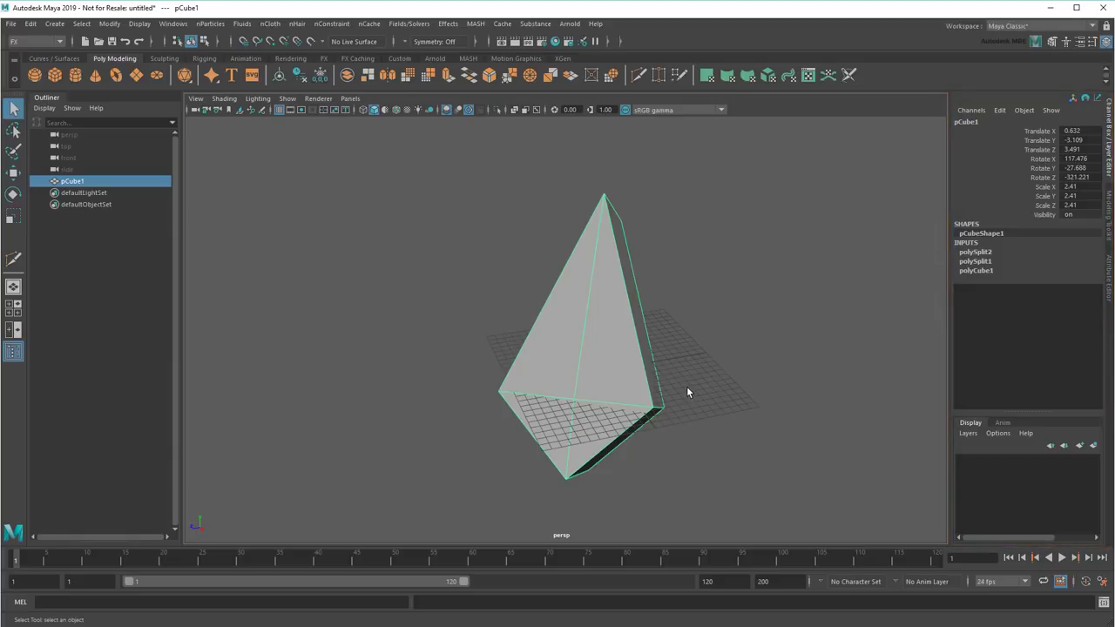
Step: Open the Attribute Editor and view the polySplit2 and polyCube1 tabs
left_click(1108, 281)
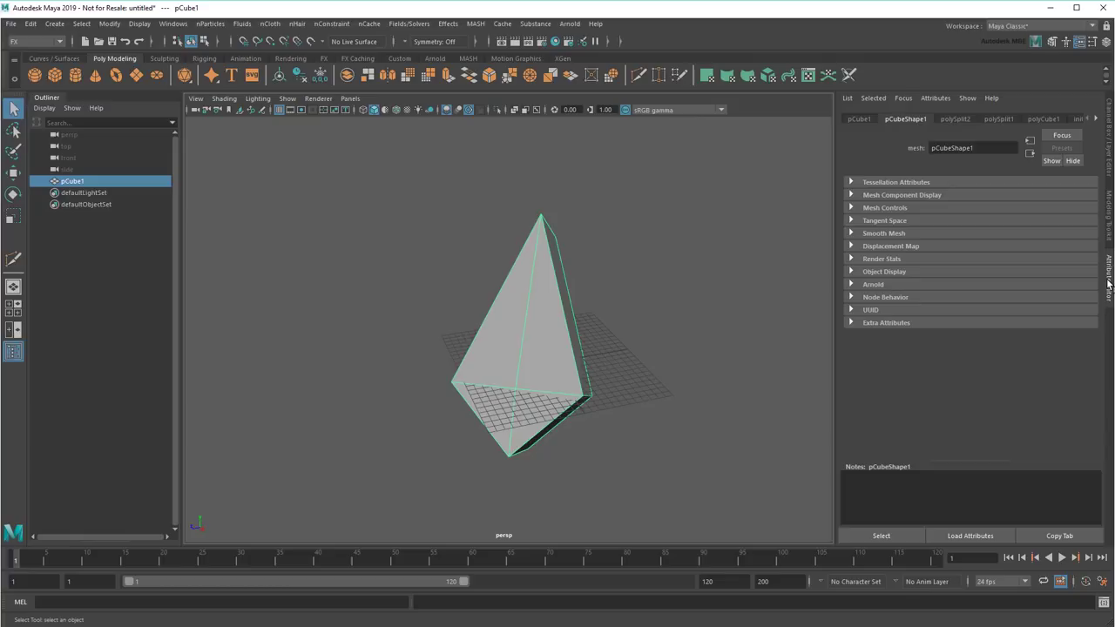
left_click(958, 122)
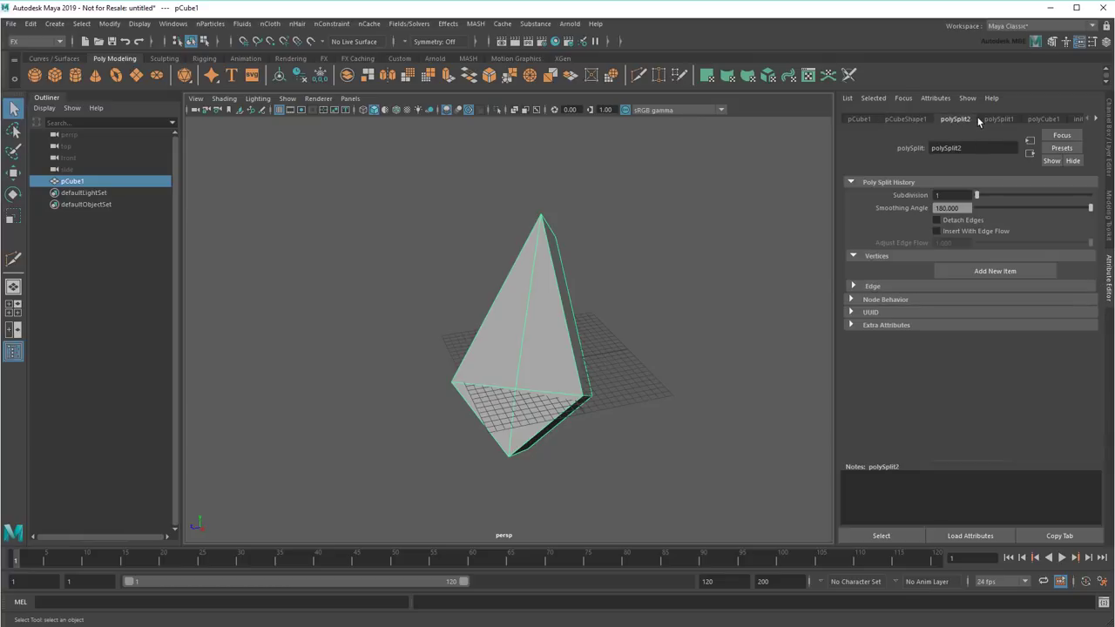
left_click(1040, 119)
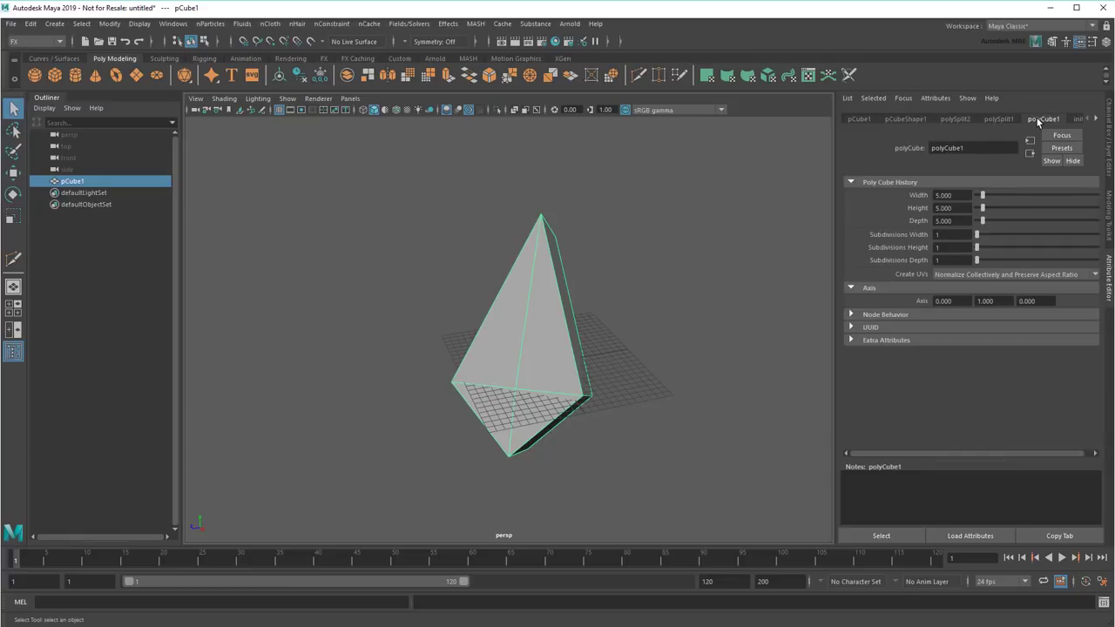
Step: Switch to the Channel Box and expand polySplit1, then polyCube1 to show width, height and depth 5
left_click(1108, 154)
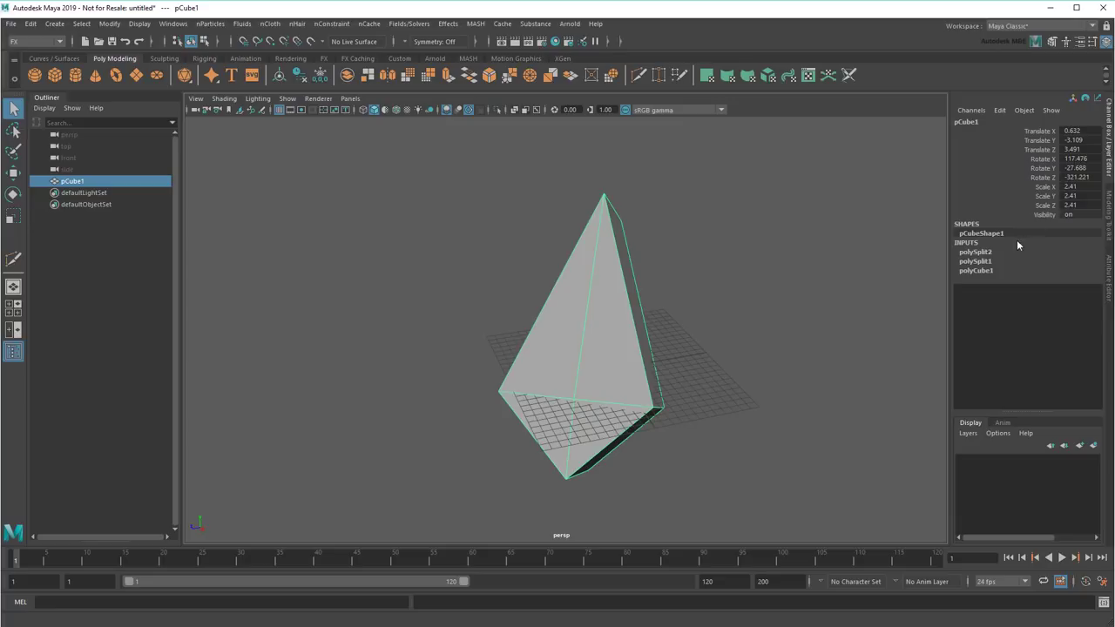
left_click(984, 260)
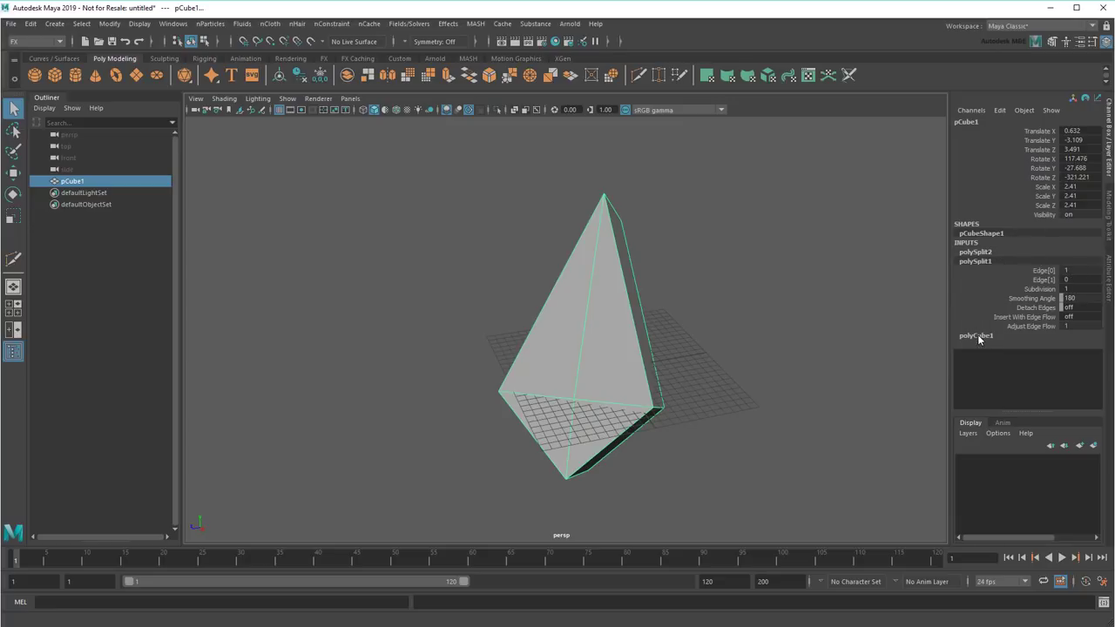
left_click(979, 337)
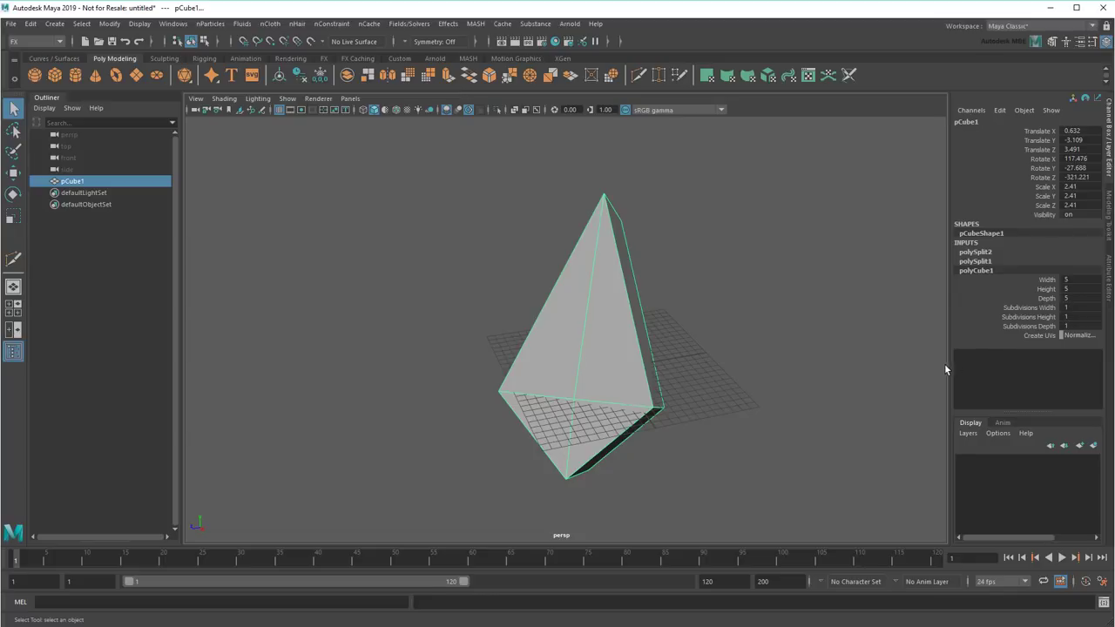
Step: Drag polyCube1's Width to 19.239 and Height to 10.105, then reselect its size channels in the Channel Box
key("ctrl+a")
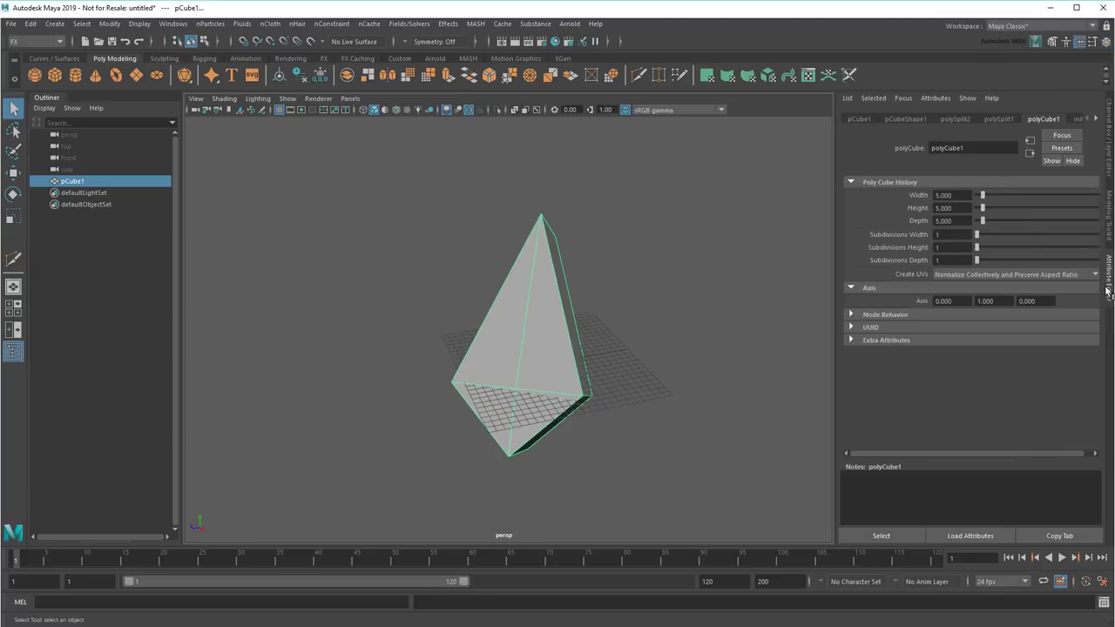
left_click_drag(983, 198, 989, 221)
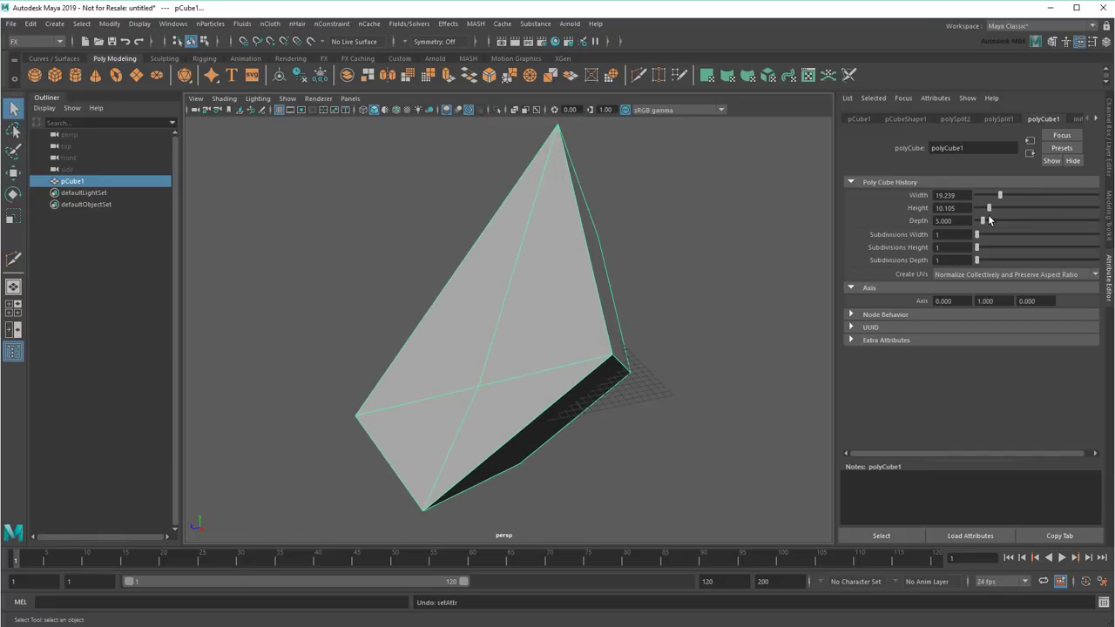
left_click(1109, 162)
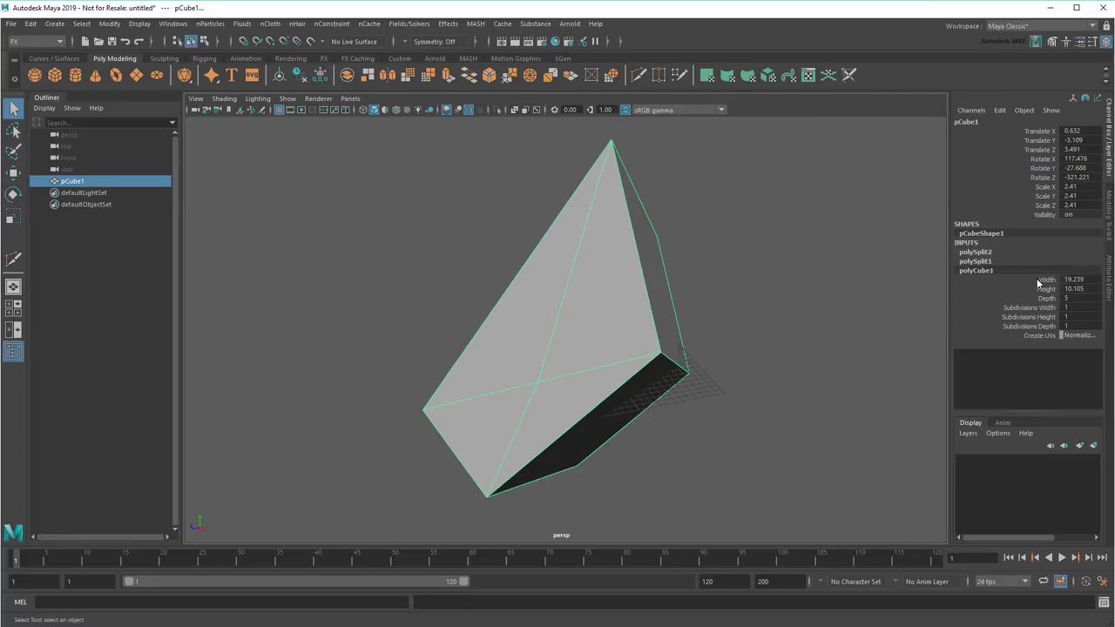
left_click_drag(1038, 283, 1040, 302)
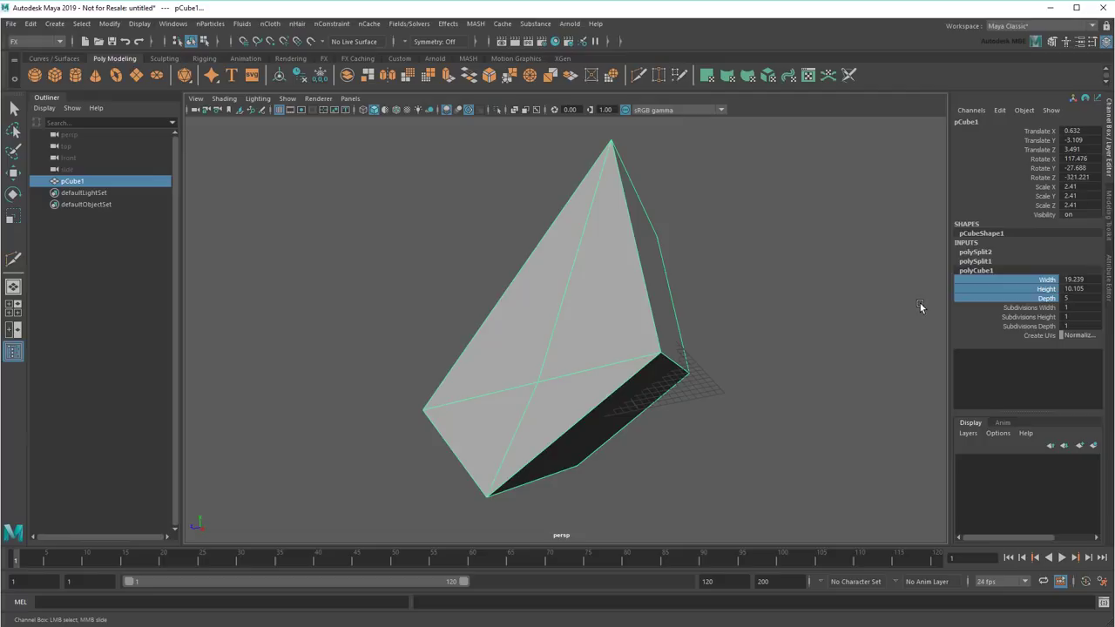
Step: Use the side panel's tab menu to show the Modeling Toolkit and close one tab
key("q")
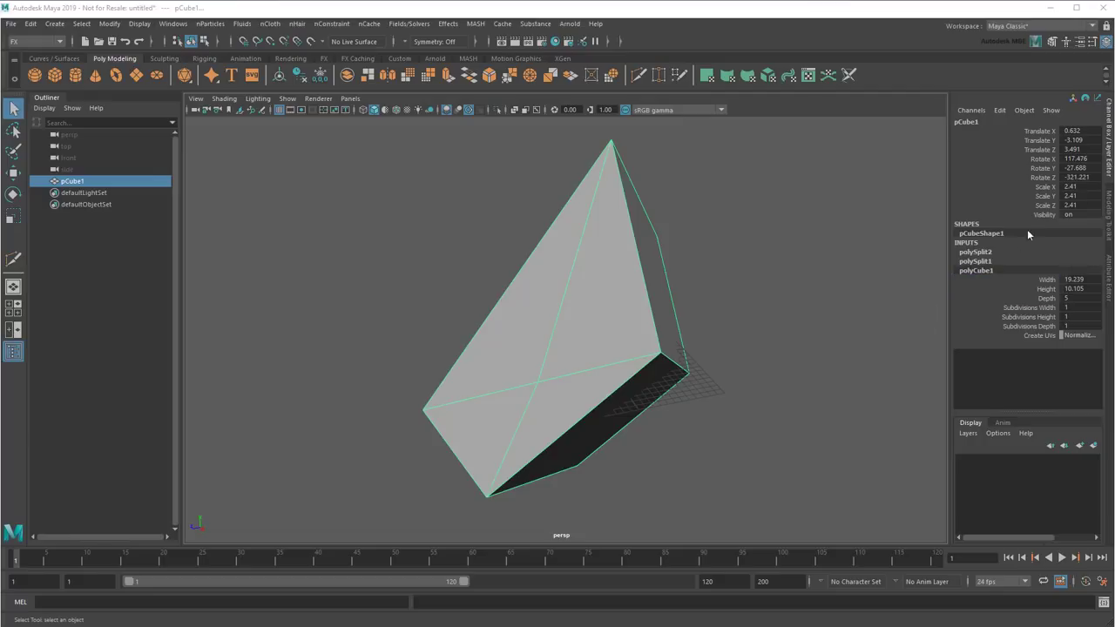
right_click(1109, 175)
left_click(1108, 231)
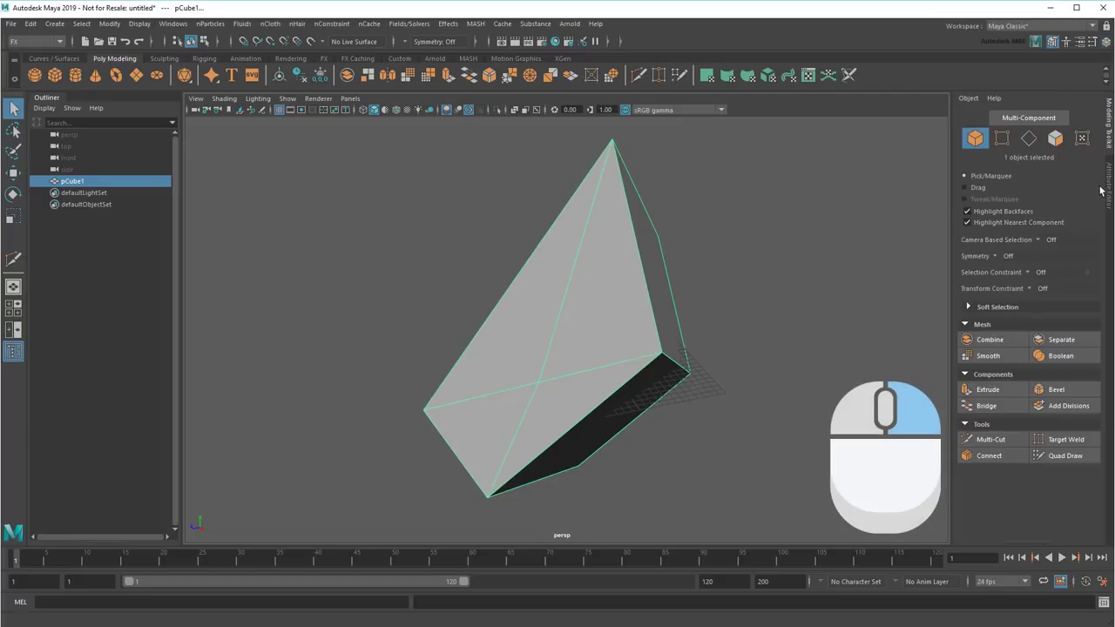
right_click(1109, 185)
right_click_drag(1040, 230, 1040, 230)
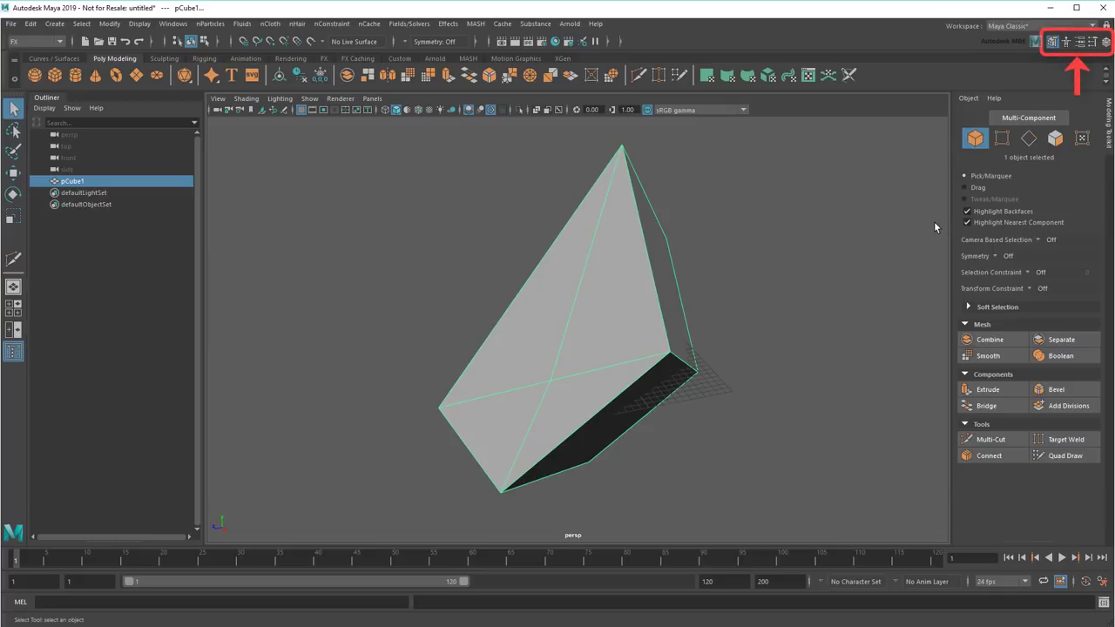
Step: Toggle the Attribute Editor, Tool Settings, Modeling Toolkit and Human IK panels, then deselect the cube
left_click(1080, 42)
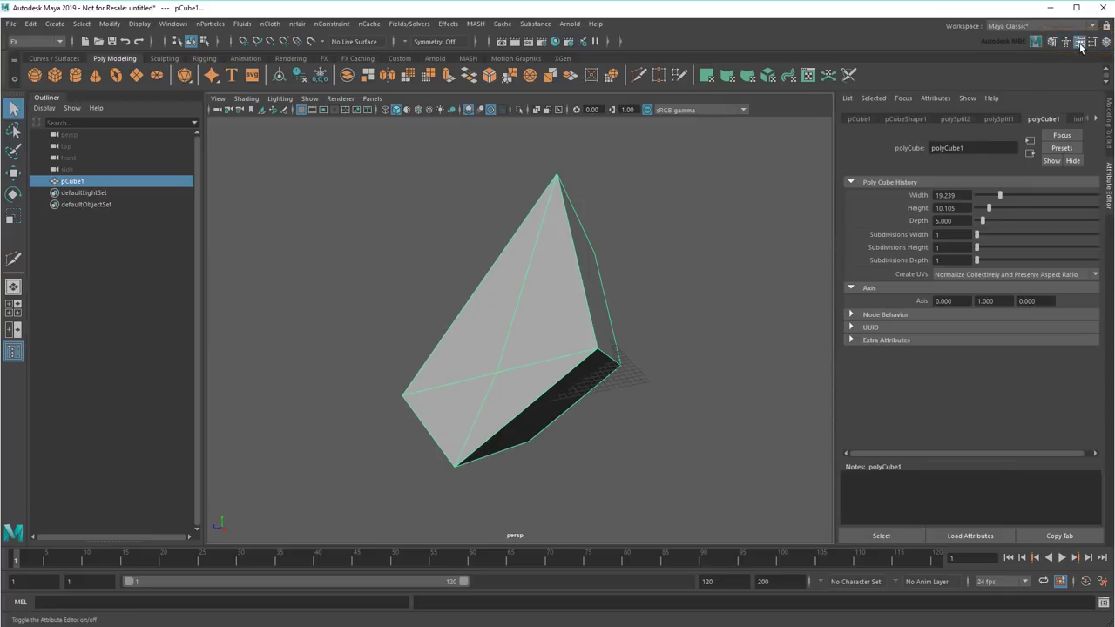
left_click(1108, 46)
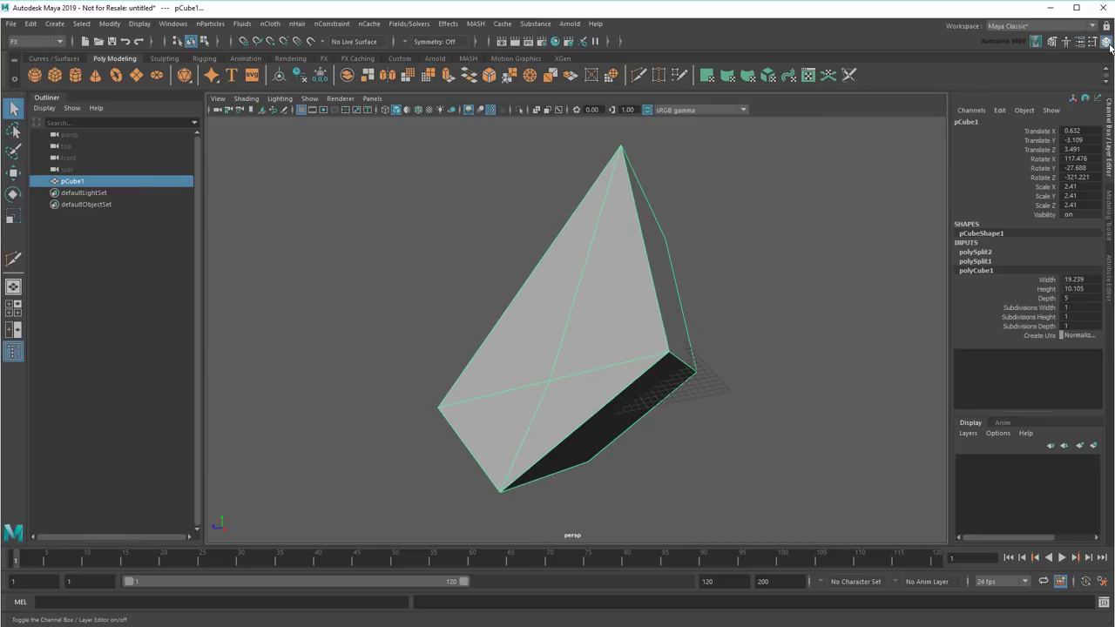
left_click(1093, 42)
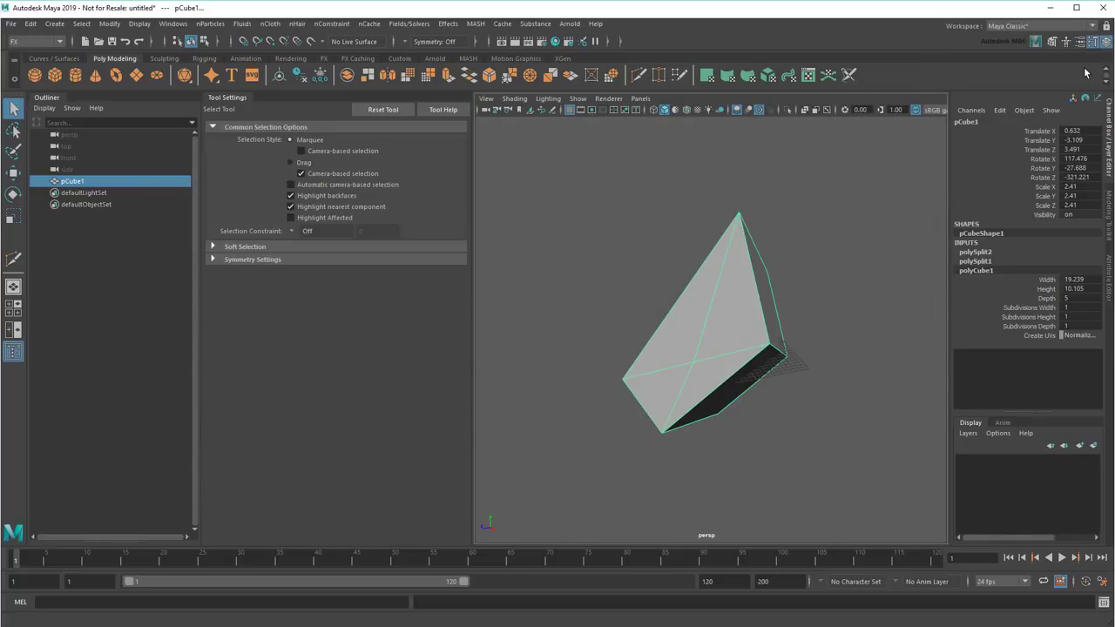
left_click(1092, 43)
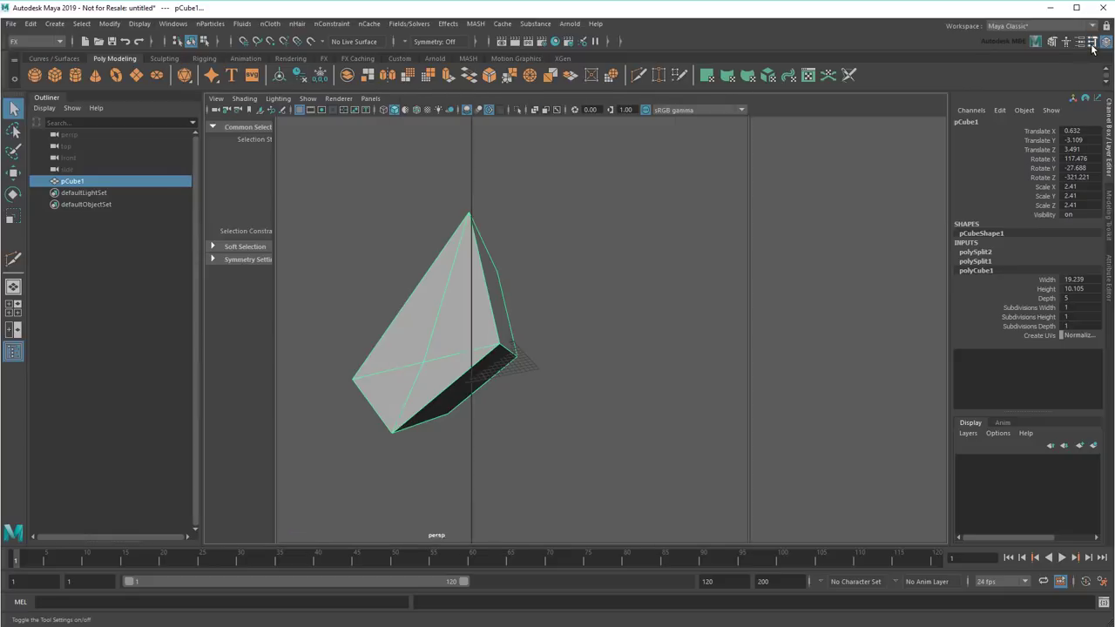
left_click(1051, 48)
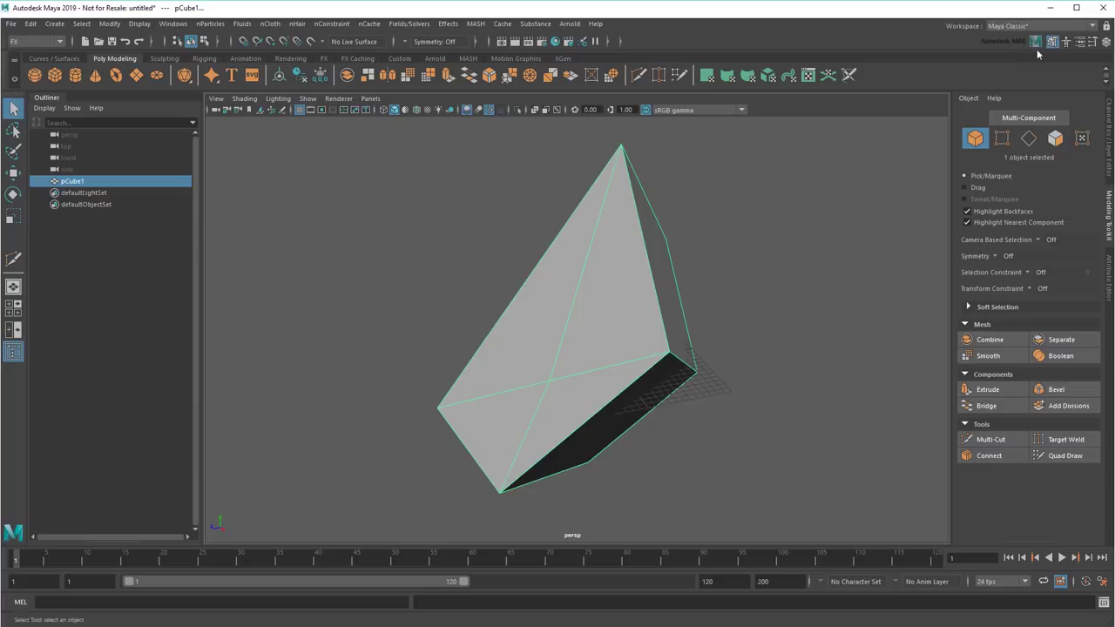
left_click(1064, 43)
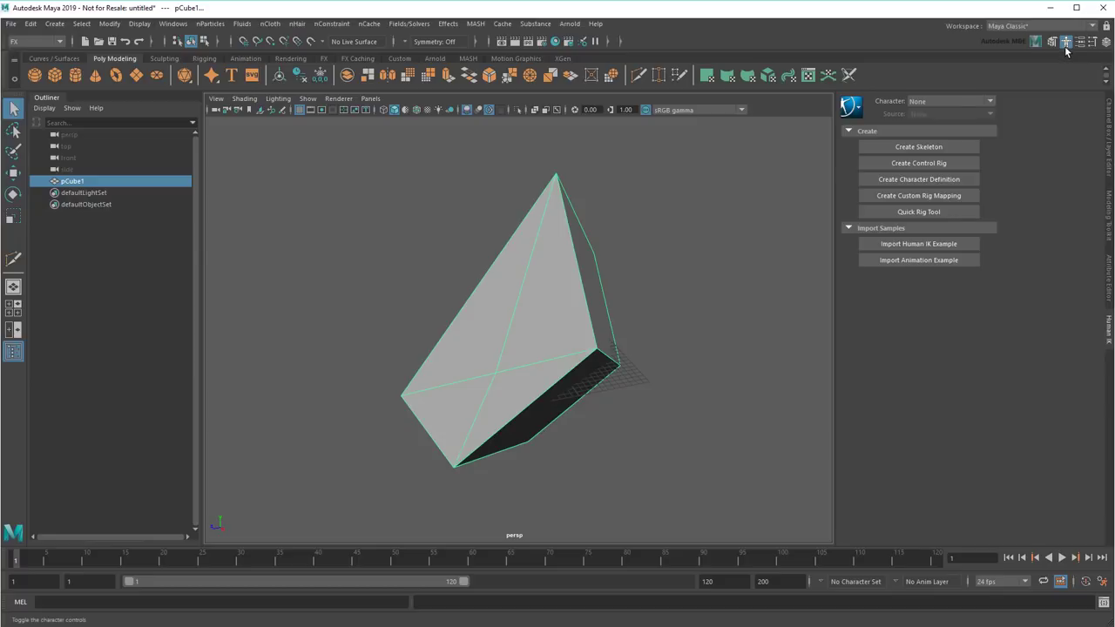
left_click(1067, 48)
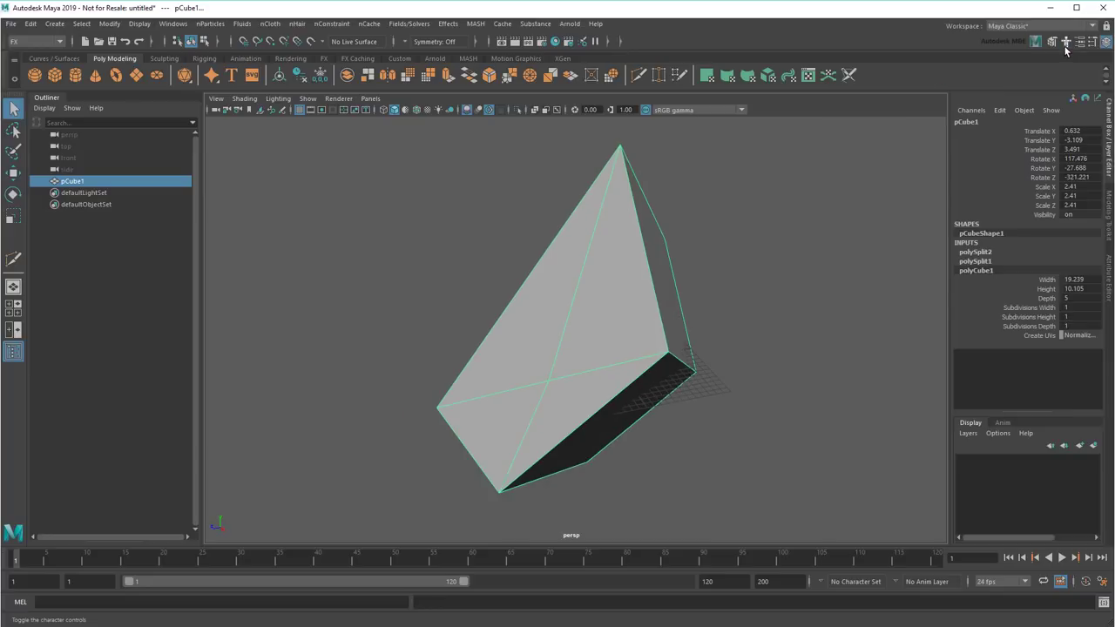
left_click(884, 343)
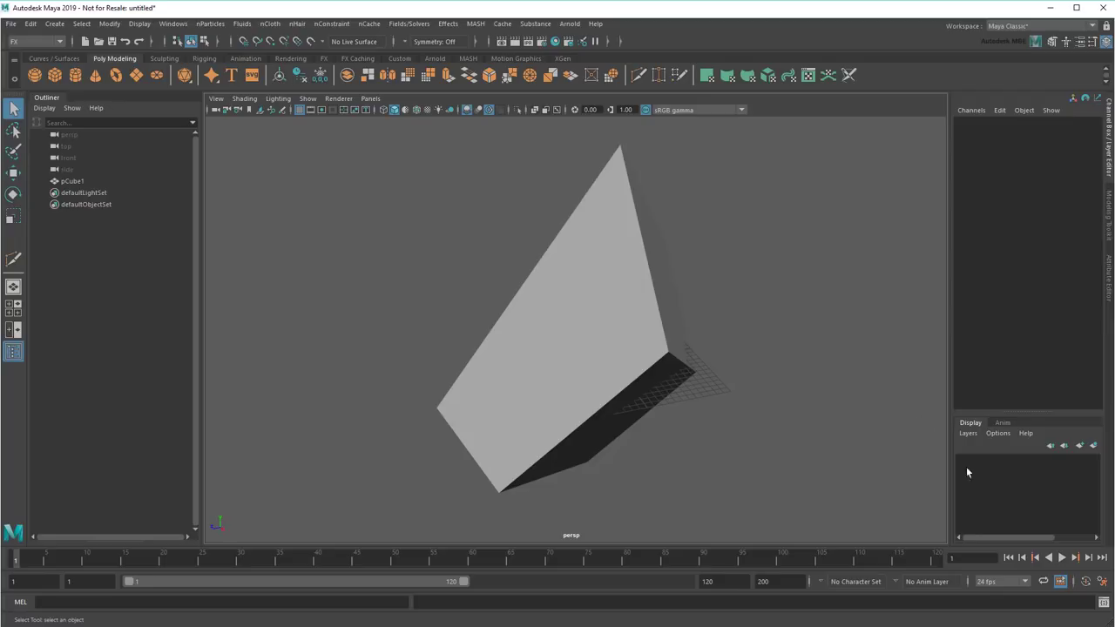
Step: Play the animation, rewind to the first frame, replay with Alt+V, and stop at frame 44
left_click(1061, 559)
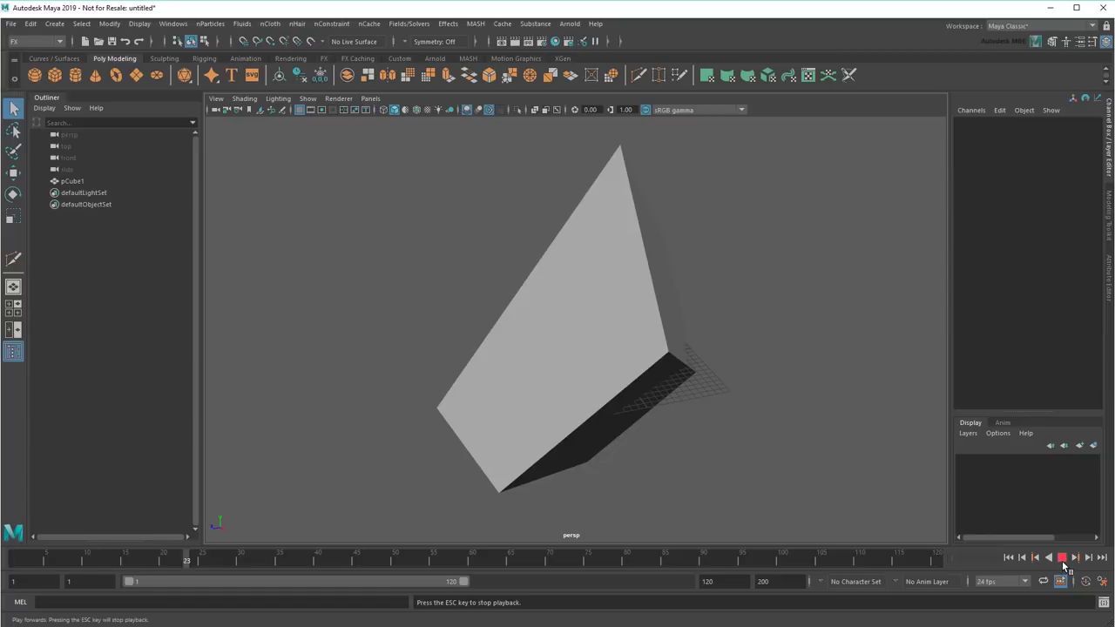
left_click(1062, 561)
left_click(1012, 558)
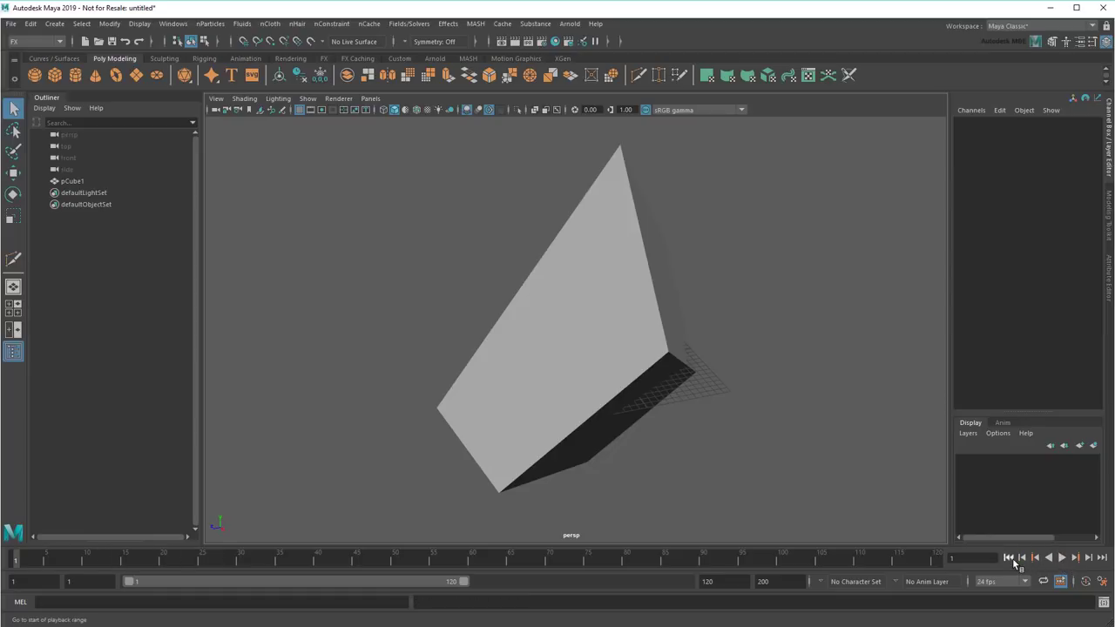
key("alt+v")
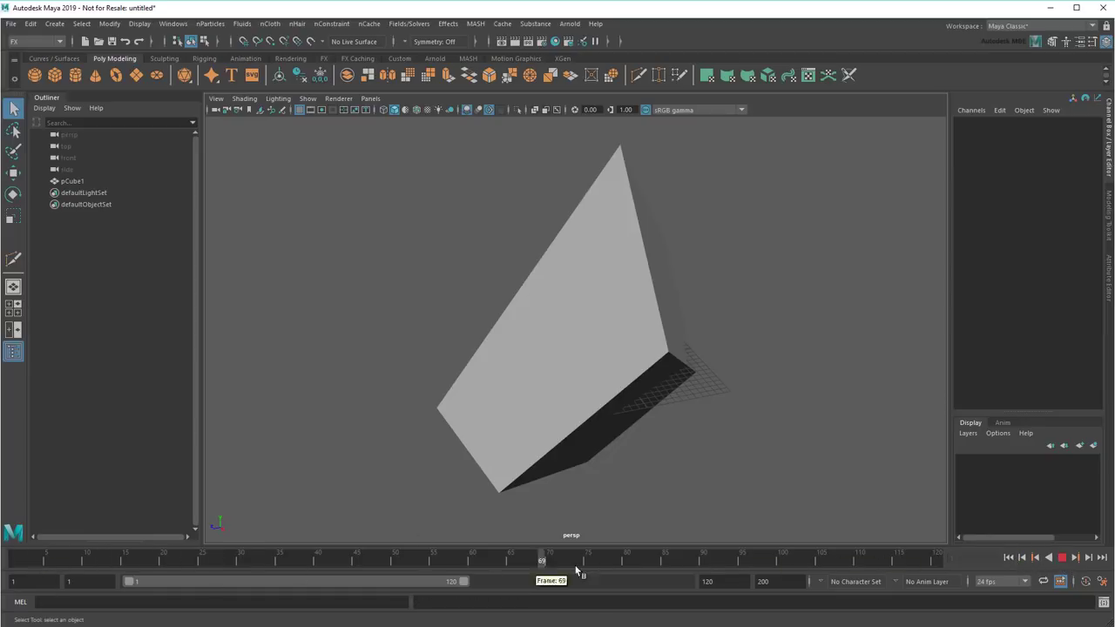
left_click(348, 565)
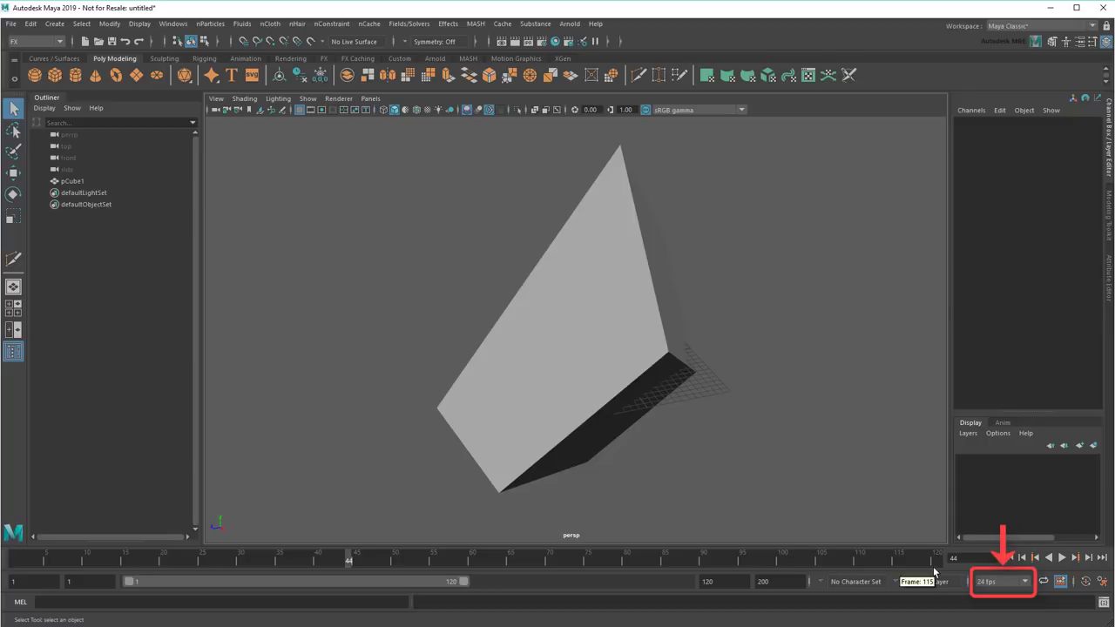
Step: Look over the playback frame-rate list, keeping 24 fps
left_click(1025, 583)
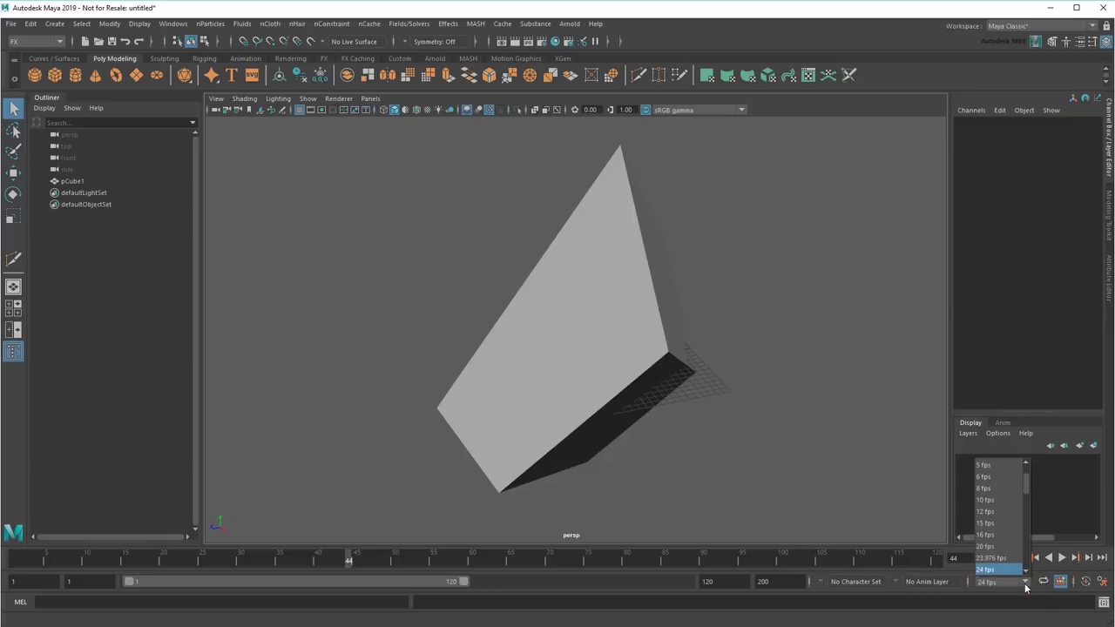
mouse_move(1028, 476)
left_mouse_down()
mouse_move(1033, 522)
mouse_move(1032, 486)
left_mouse_up()
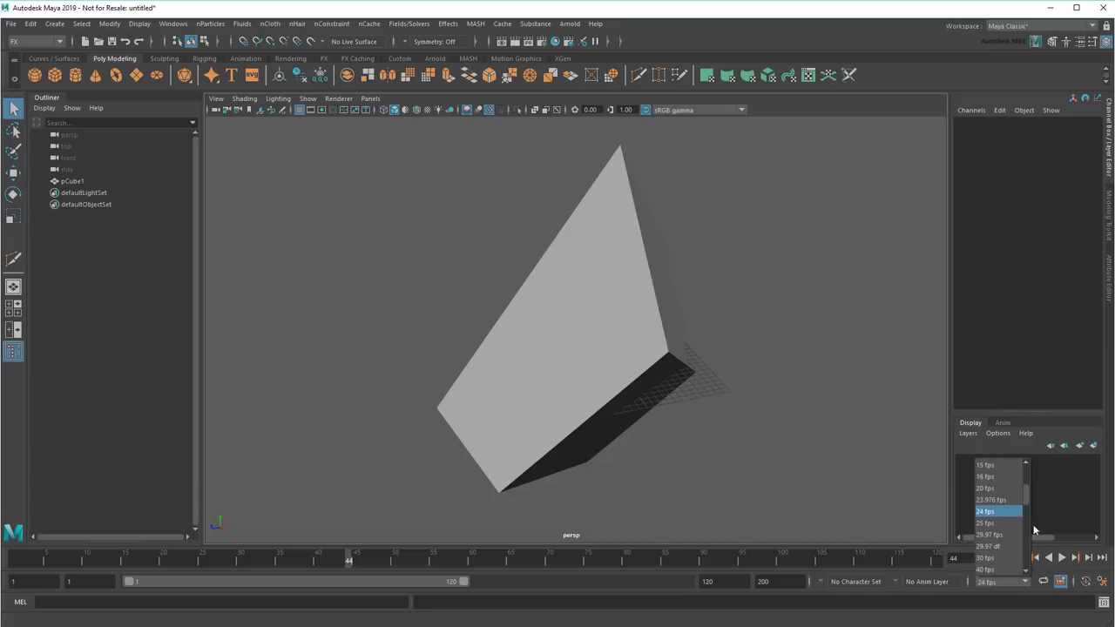
left_click(1025, 582)
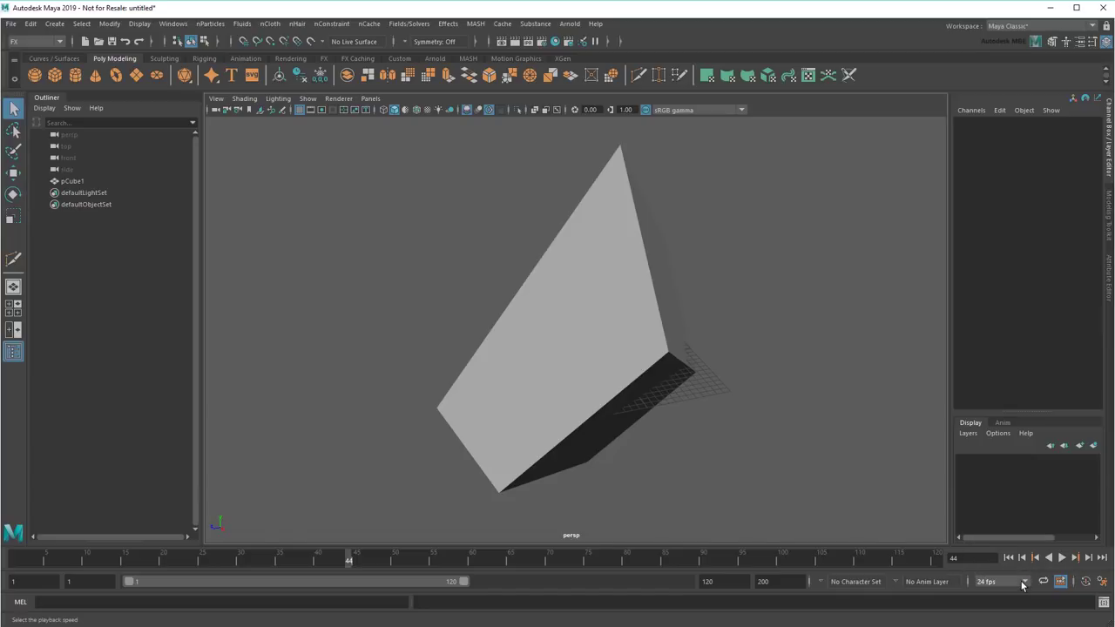
Step: Set the animation end time to 300 and the playback range to frames 22–291
double_click(780, 581)
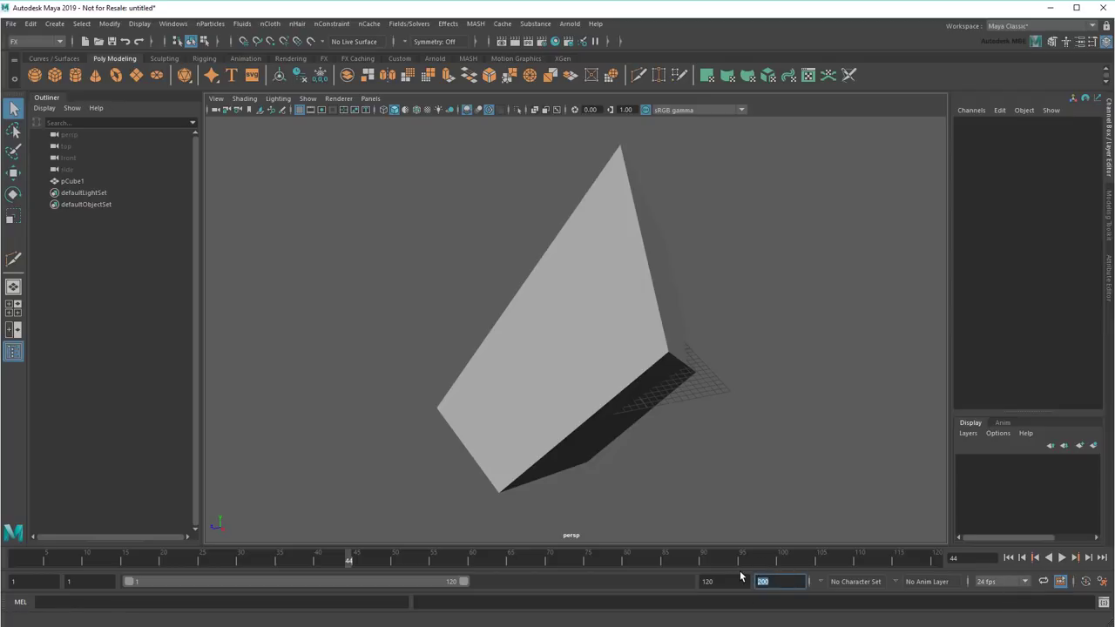
type("300")
key("Return")
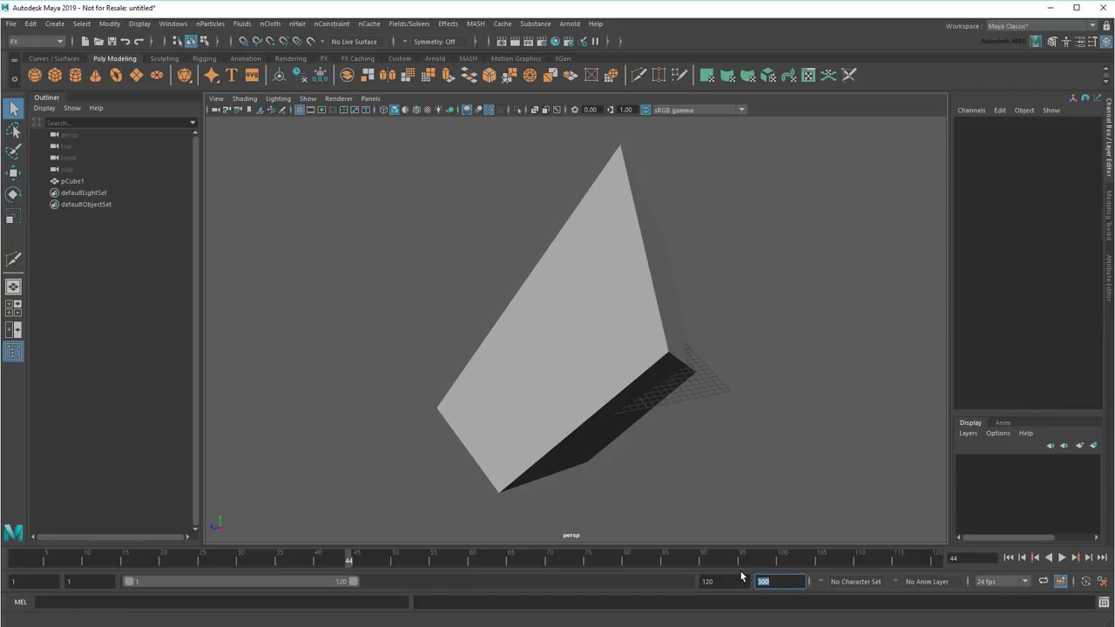
left_click_drag(352, 582, 629, 584)
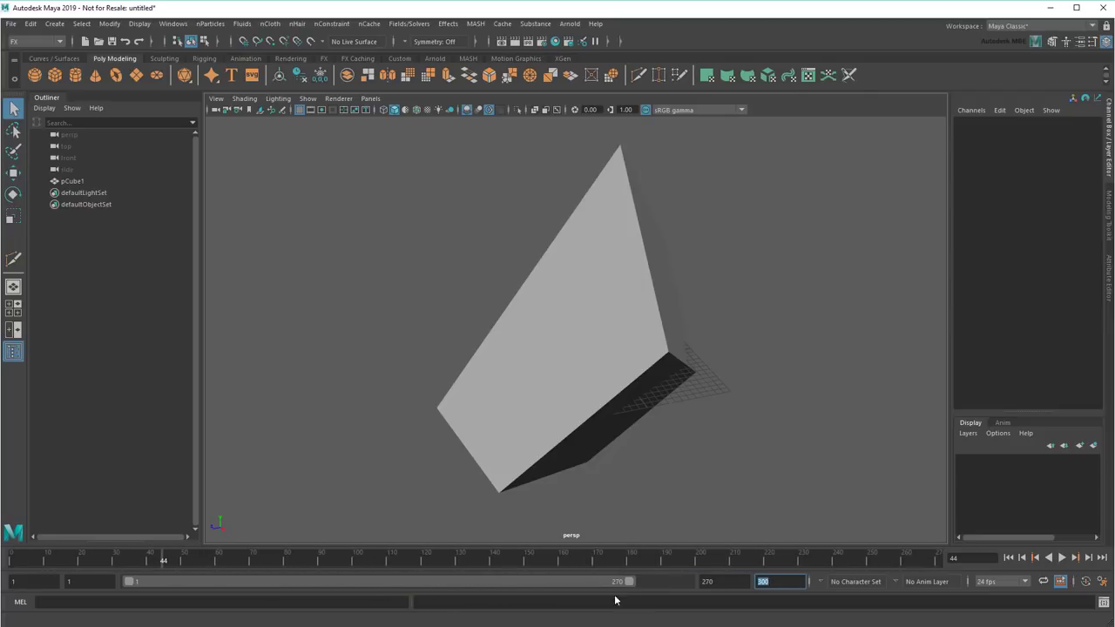
mouse_move(498, 581)
left_mouse_down()
mouse_move(565, 584)
mouse_move(550, 584)
left_mouse_up()
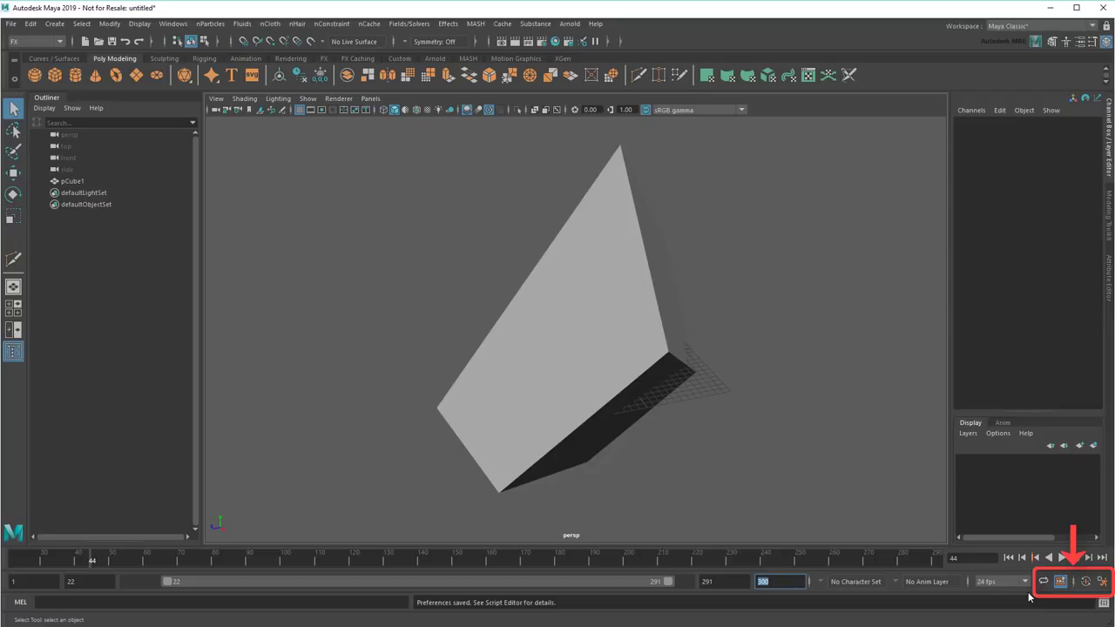
left_click(1102, 582)
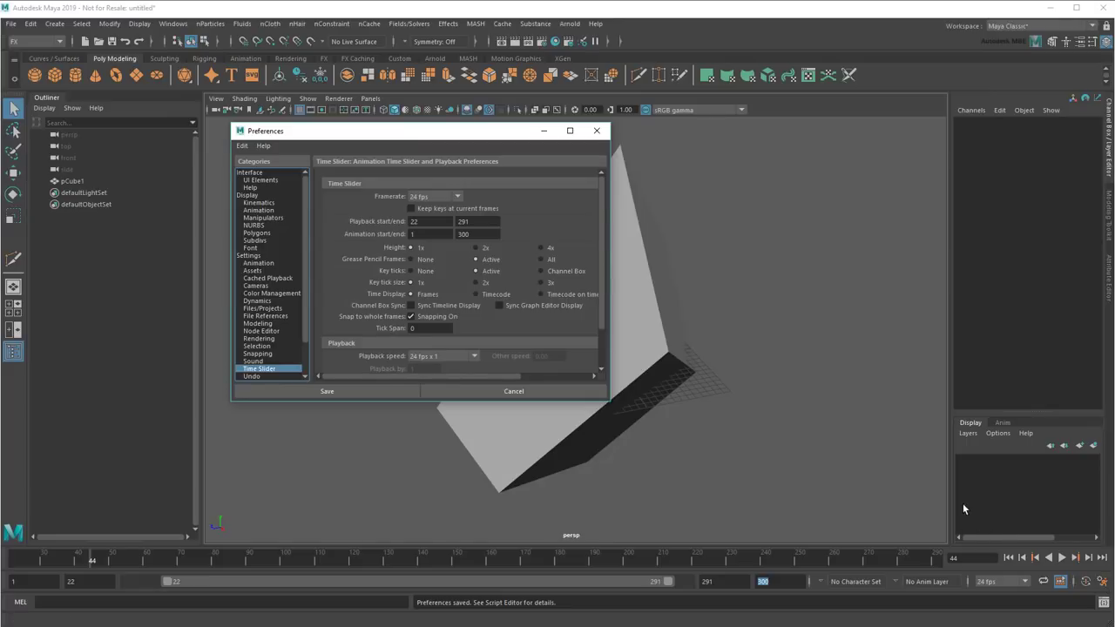
left_click(597, 131)
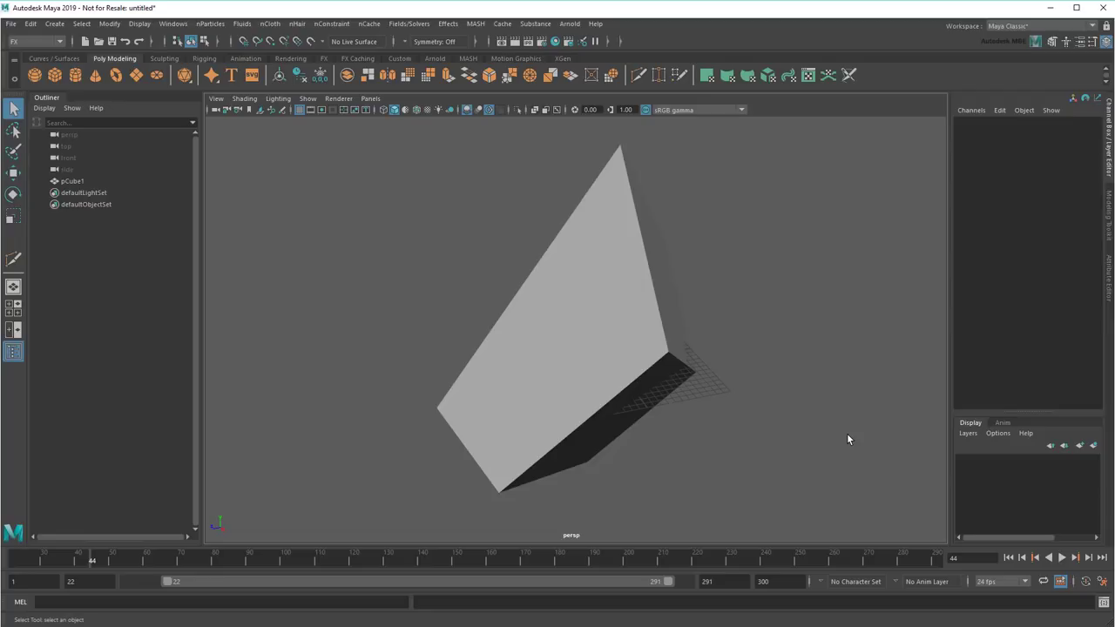
Step: Move the reshaped pCube1 to the left and nearer, then clear the selection
left_click(604, 362)
key("w")
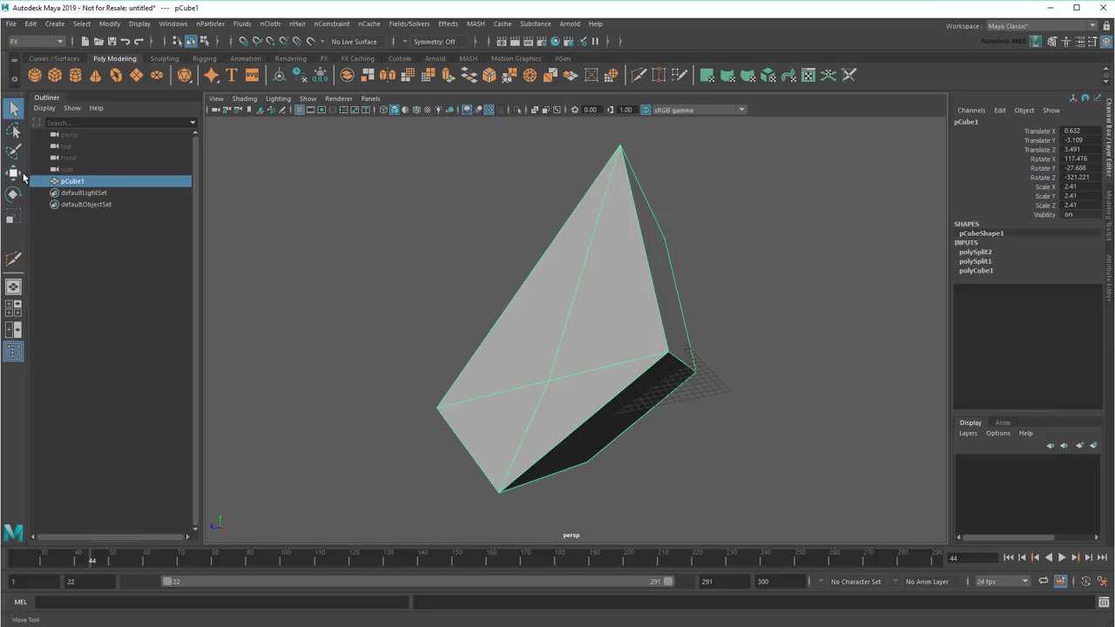
left_click_drag(582, 405, 393, 368)
left_click(595, 444)
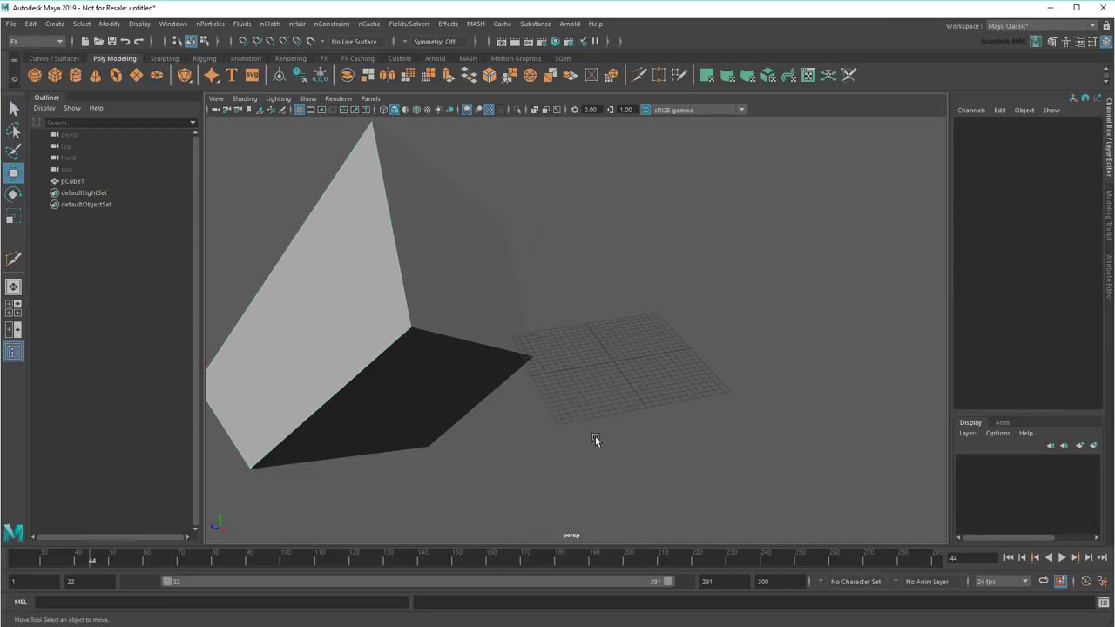
Step: Create a new default cube by running polyCube in the MEL command line
left_click(336, 601)
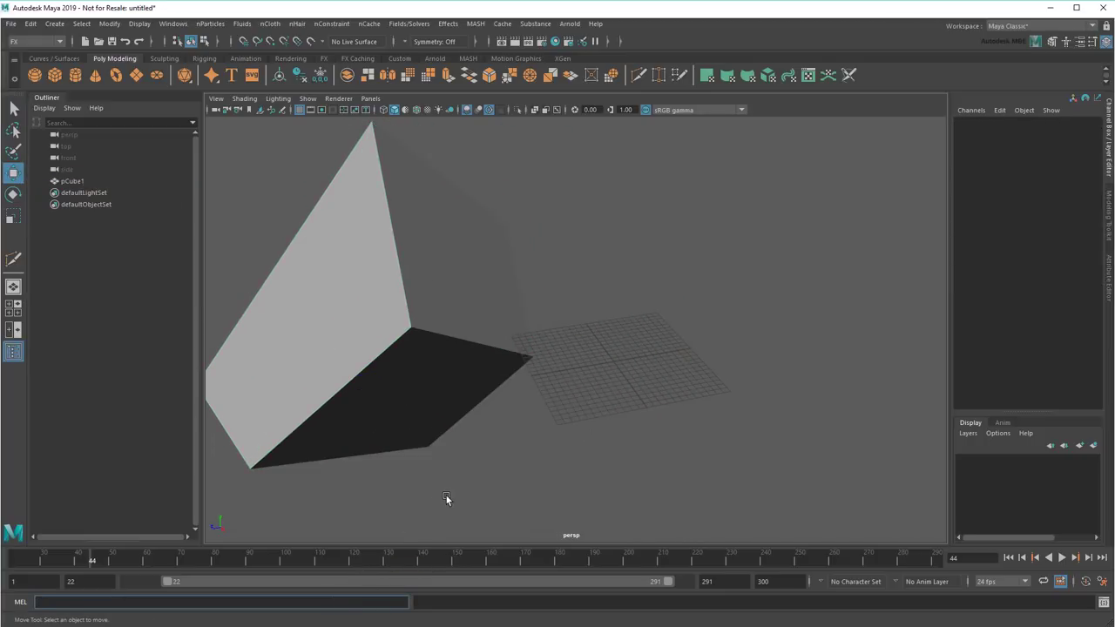
type("polyCube")
key("Return")
scroll(635, 466, "up", 3)
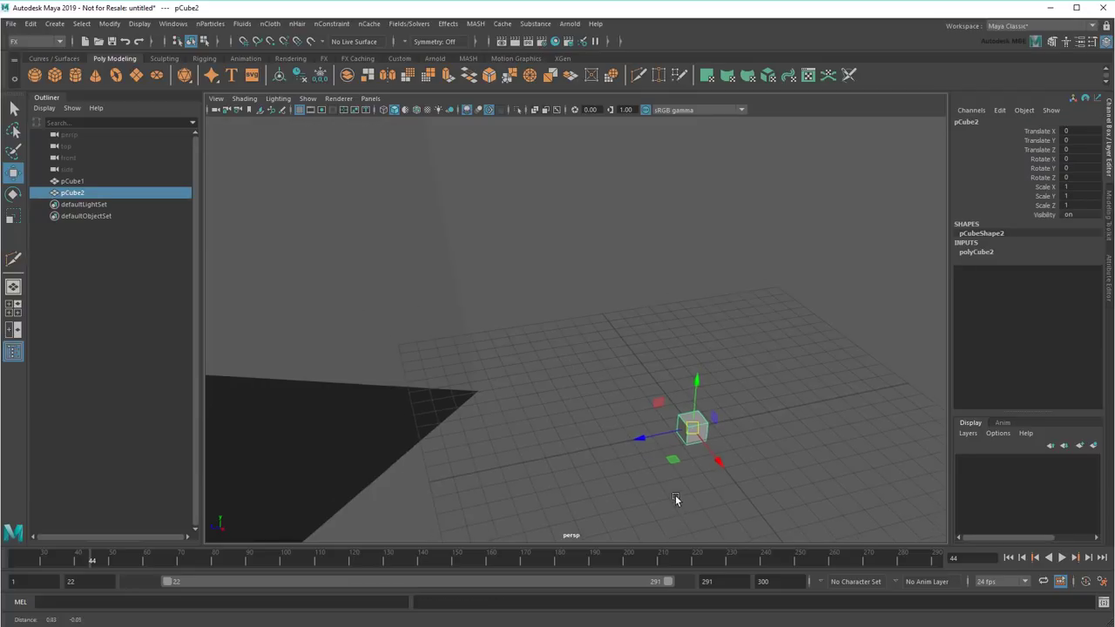
middle_click_drag(674, 497, 626, 407, "alt")
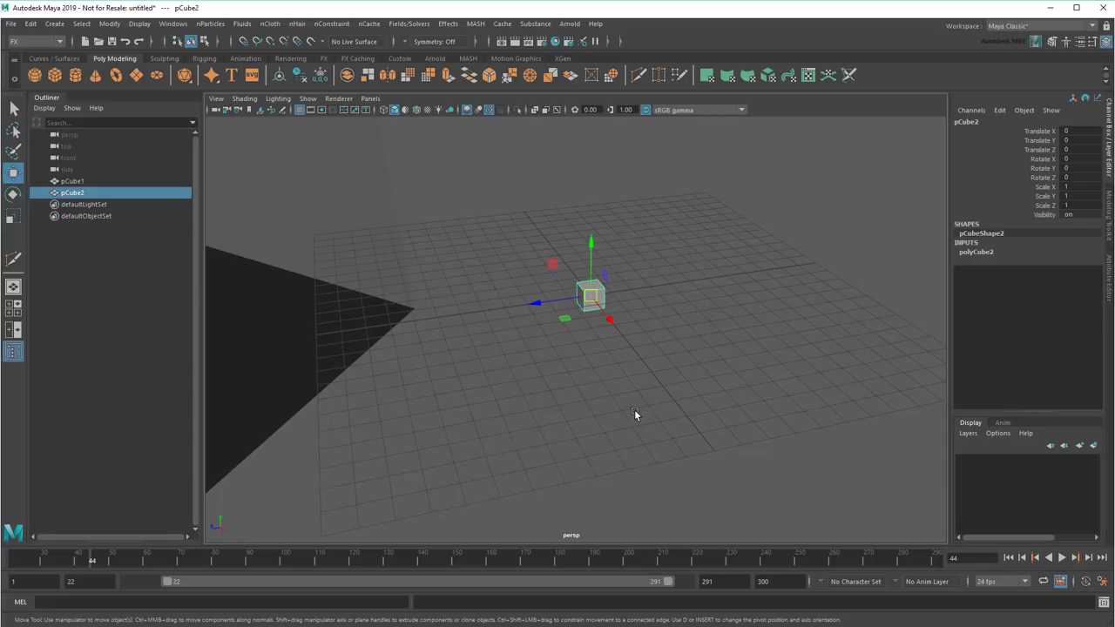
key("q")
Step: Toggle the command line between Python and MEL, view the Script Editor, and frame both cubes
left_click(21, 602)
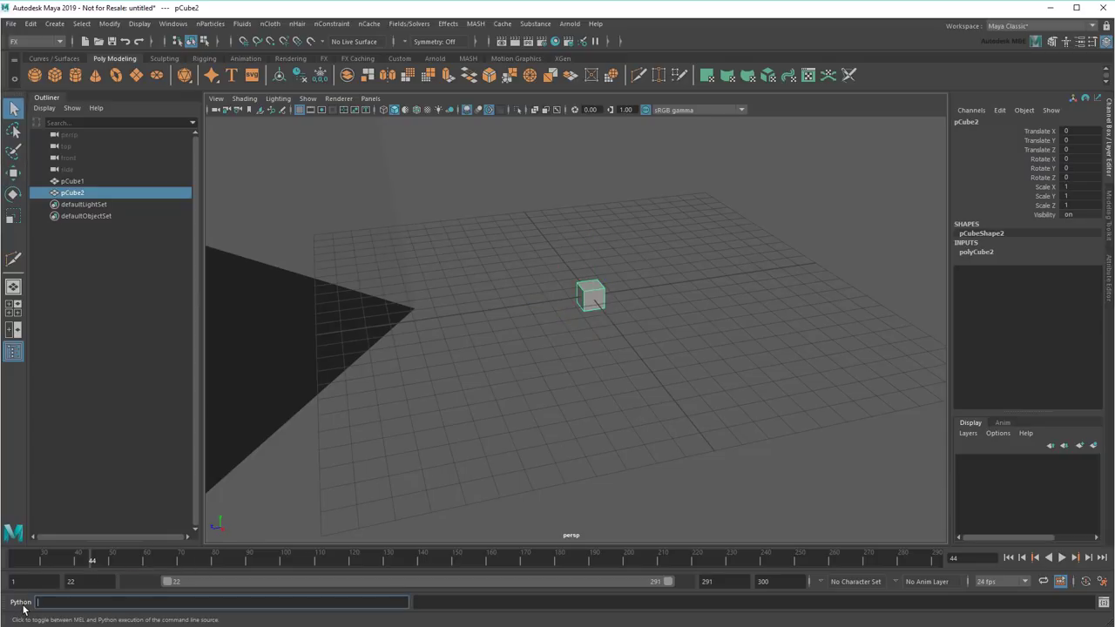
left_click(21, 602)
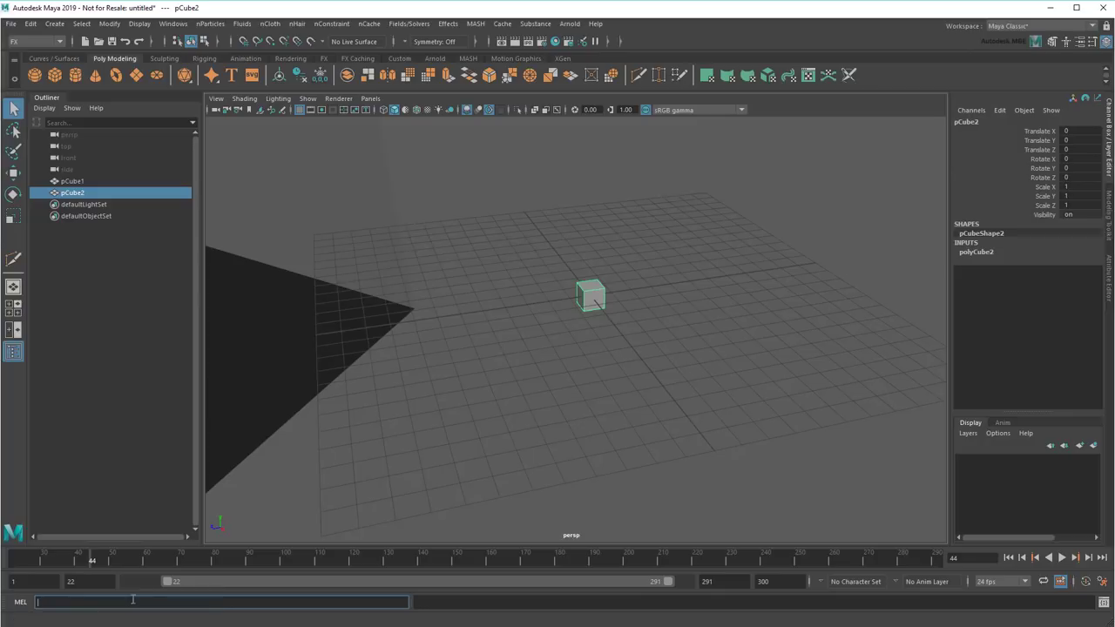
left_click(1104, 602)
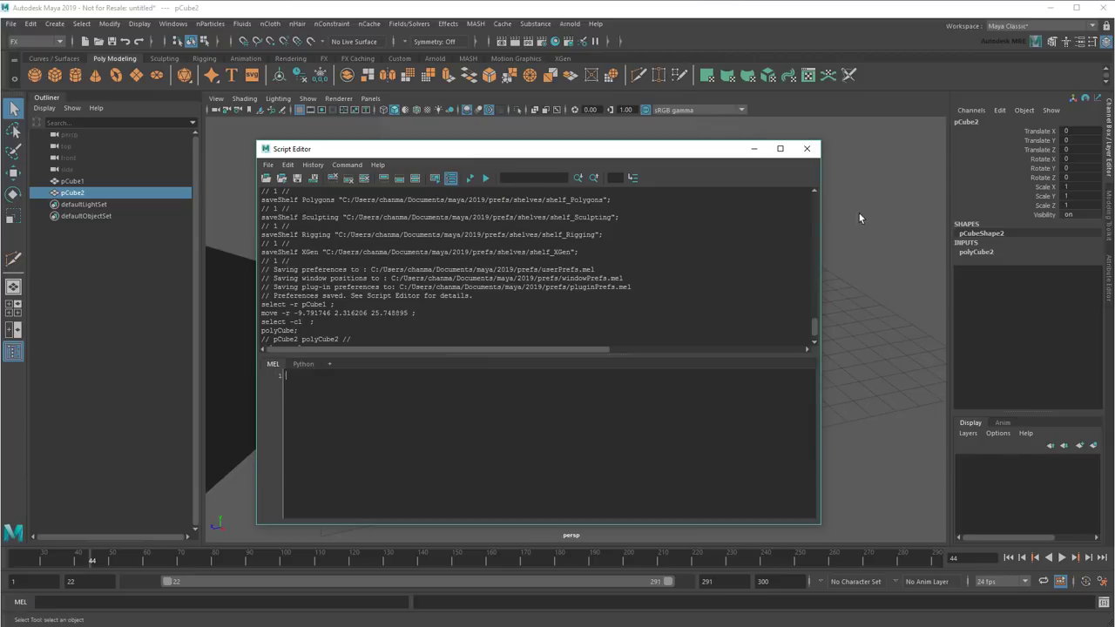
left_click(806, 148)
scroll(841, 213, "down", 3)
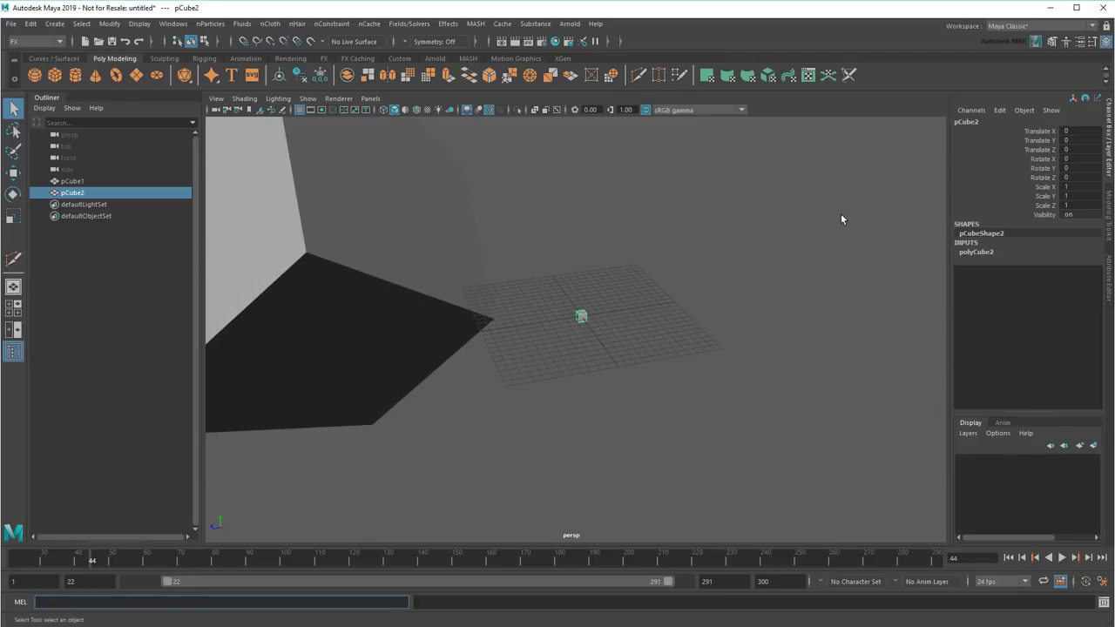
left_click_drag(840, 216, 714, 249, "alt")
middle_click_drag(714, 249, 762, 306, "alt")
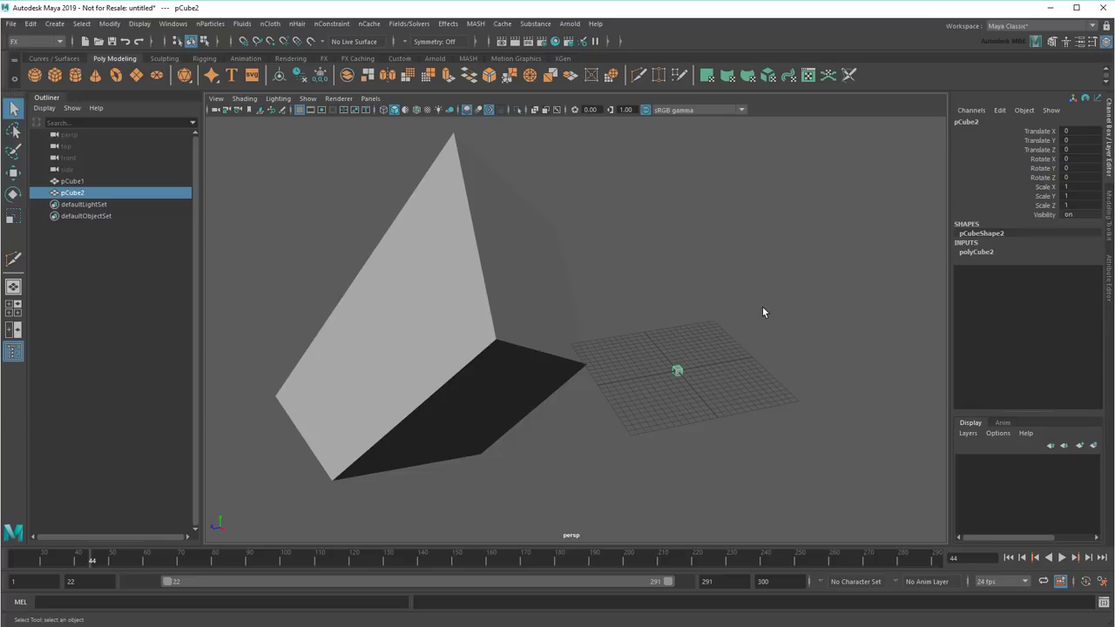
left_click(762, 306)
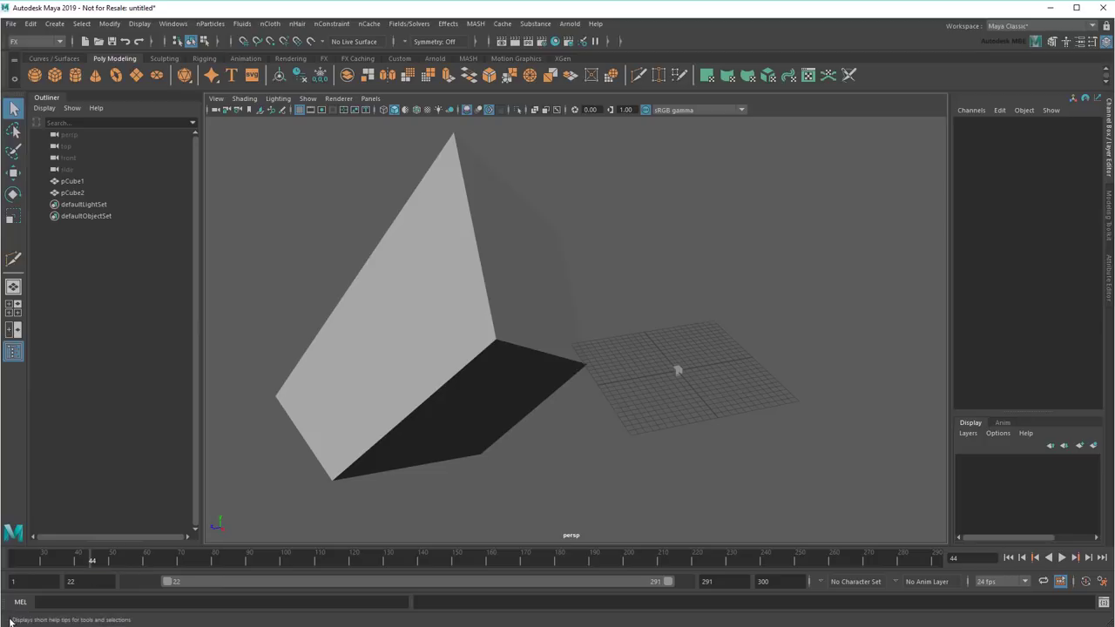
Step: Undock the help line and time slider, dock both above the viewport, and play with Alt+V
left_click_drag(6, 621, 197, 343)
left_click_drag(3, 582, 108, 427)
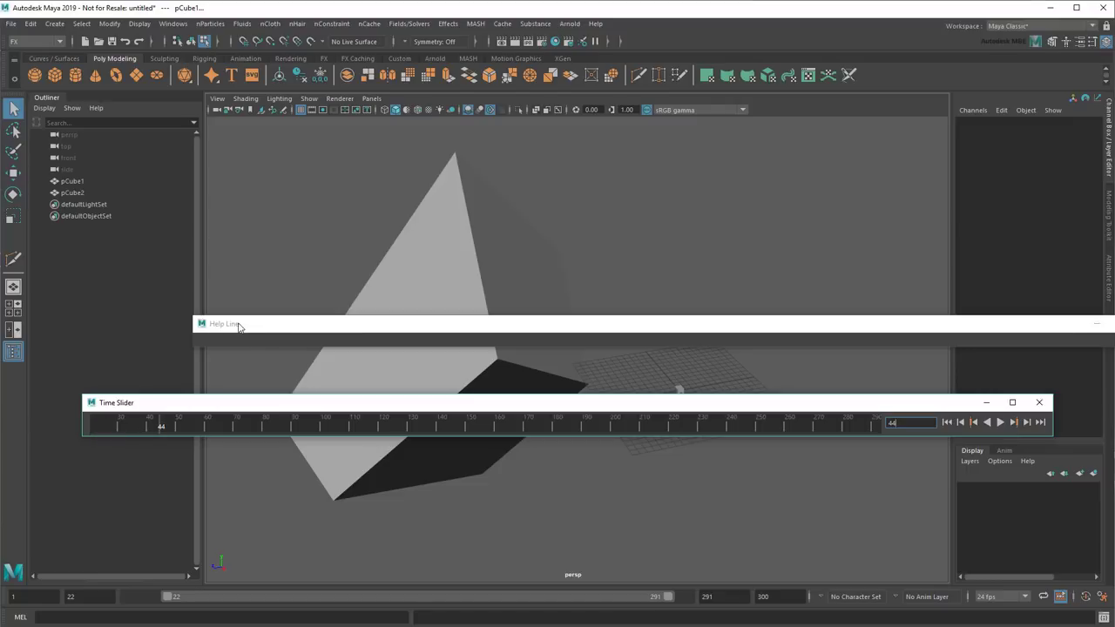
left_click_drag(237, 325, 311, 94)
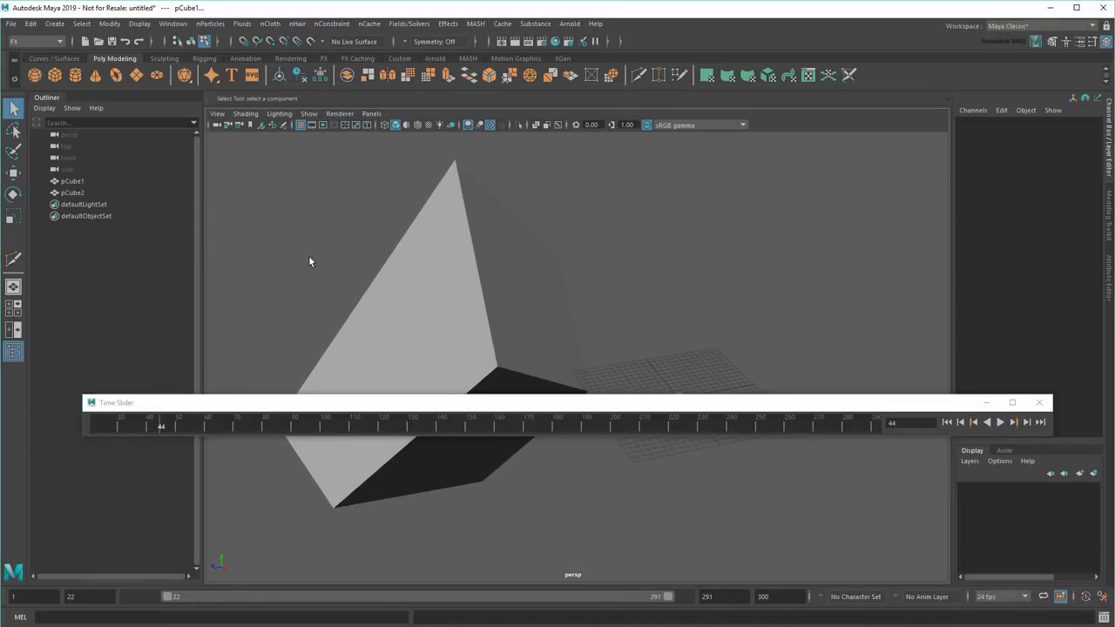
left_click_drag(120, 403, 282, 102)
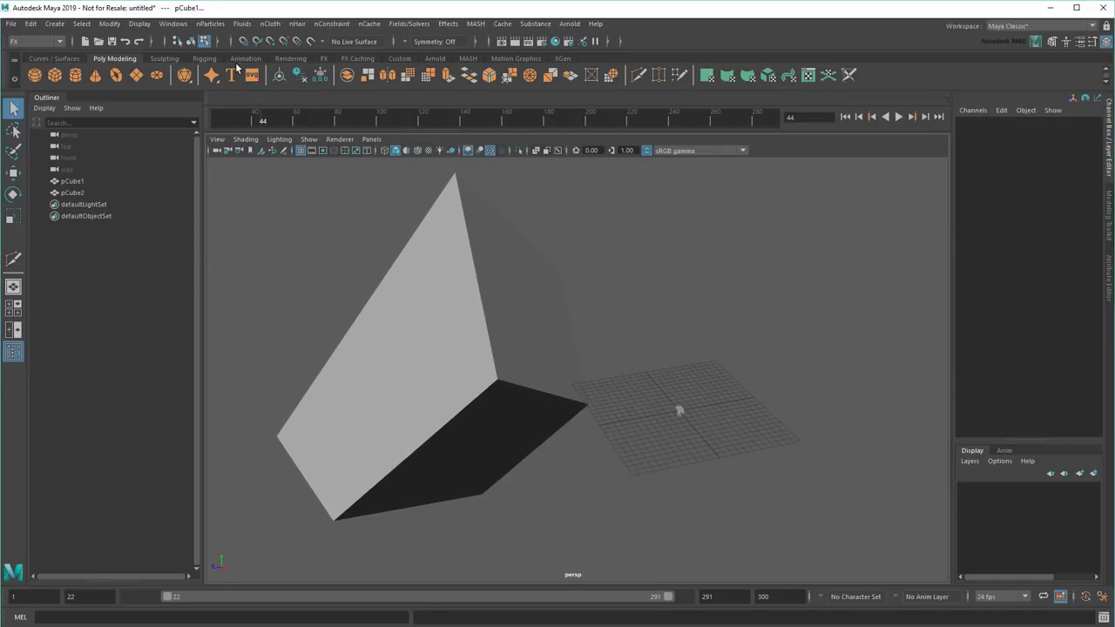
key("alt+v")
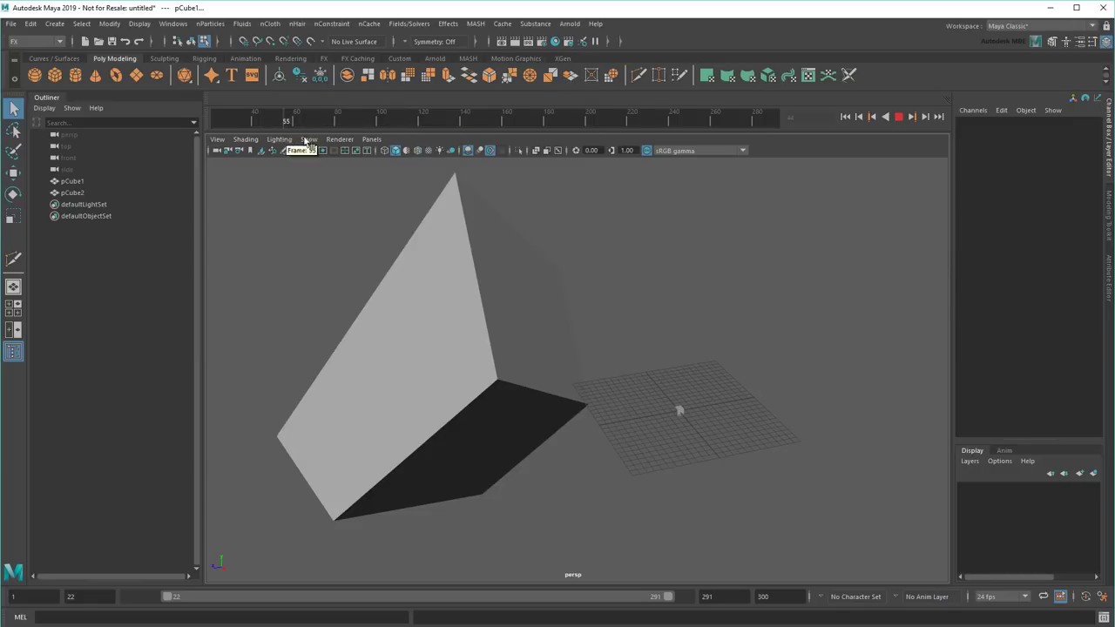
Step: Stop playback at frame 96 and switch through Modeling - Standard, Sculpting and Animation workspaces to Maya Classic
left_click(371, 122)
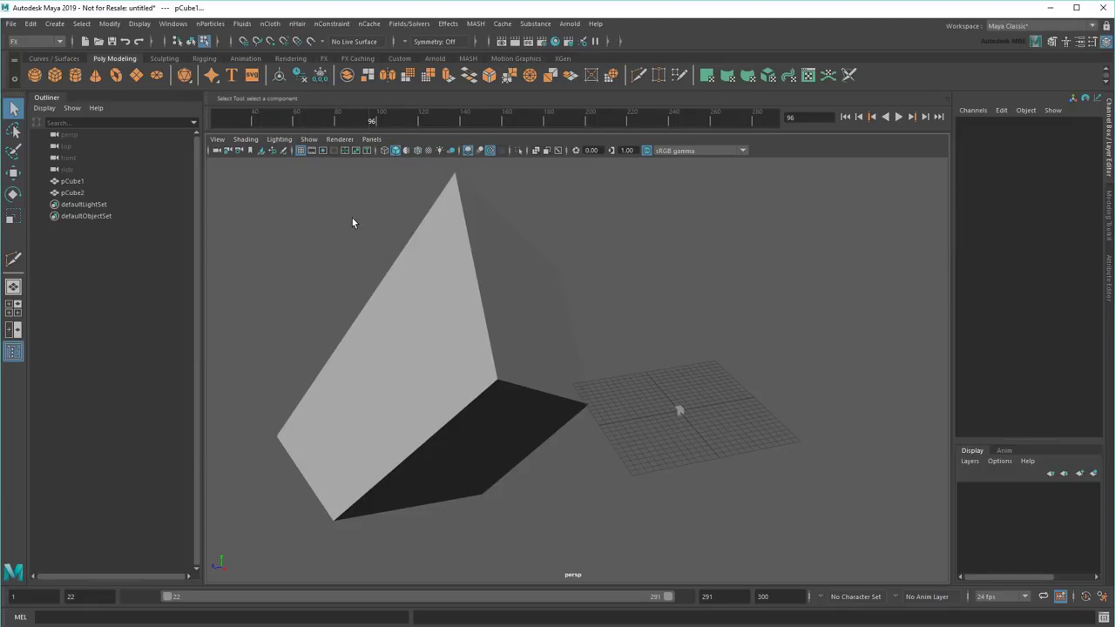
left_click(1048, 29)
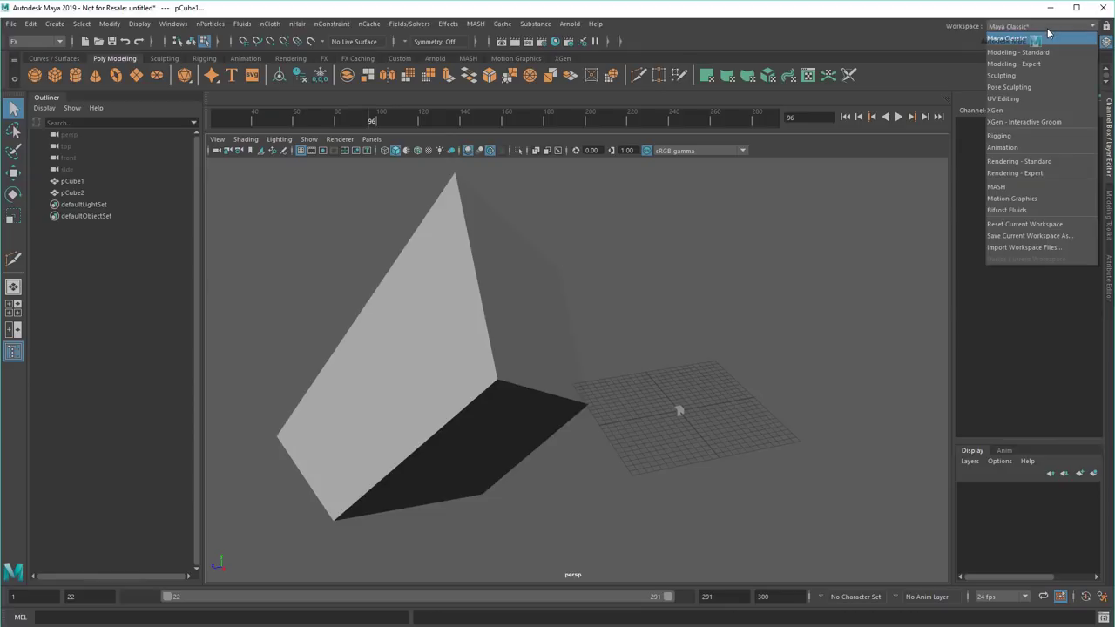
left_click(1054, 53)
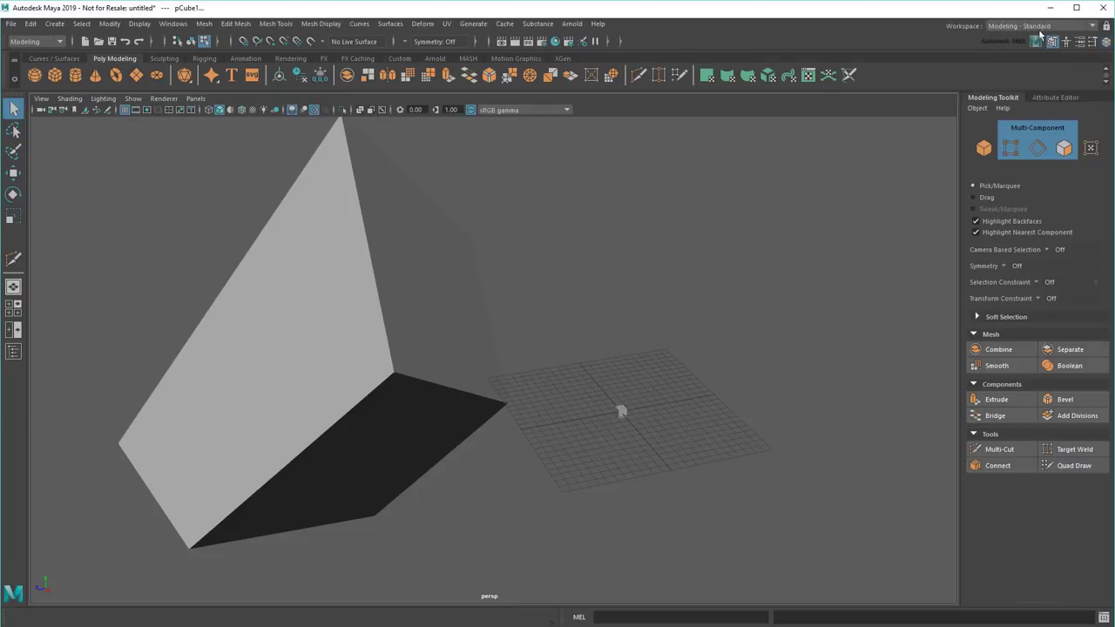
left_click(1038, 27)
left_click(1036, 74)
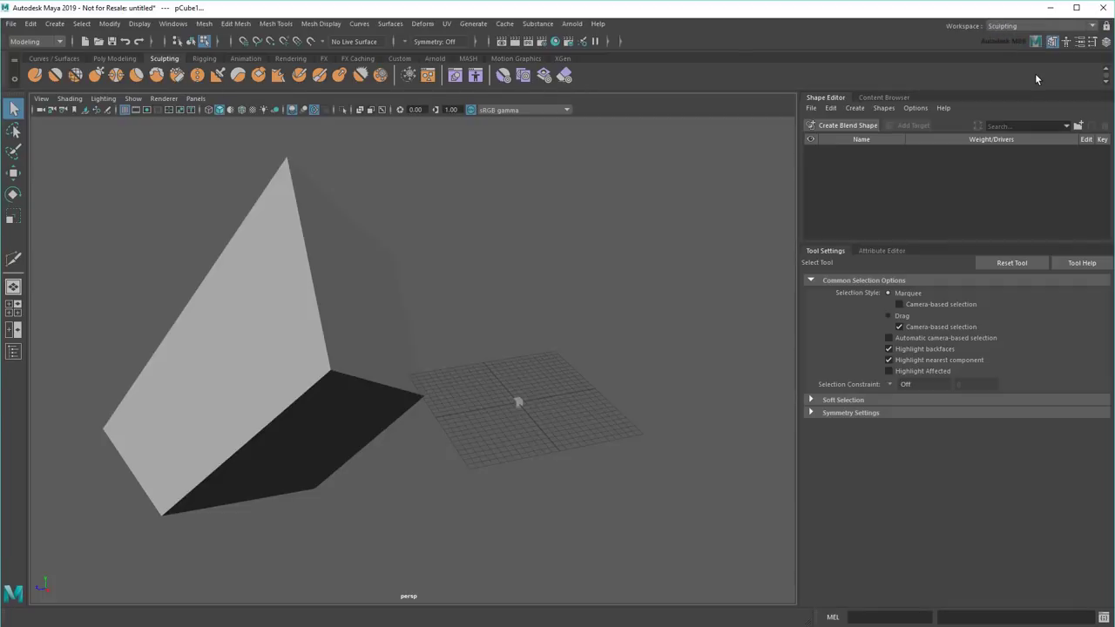
left_click(1015, 31)
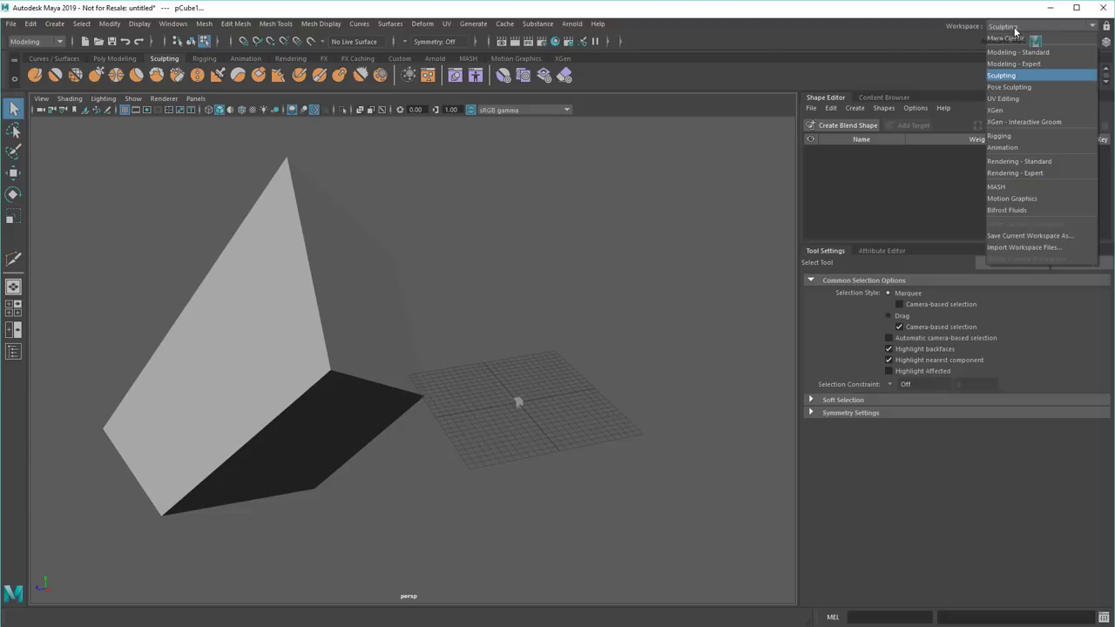
left_click(1036, 147)
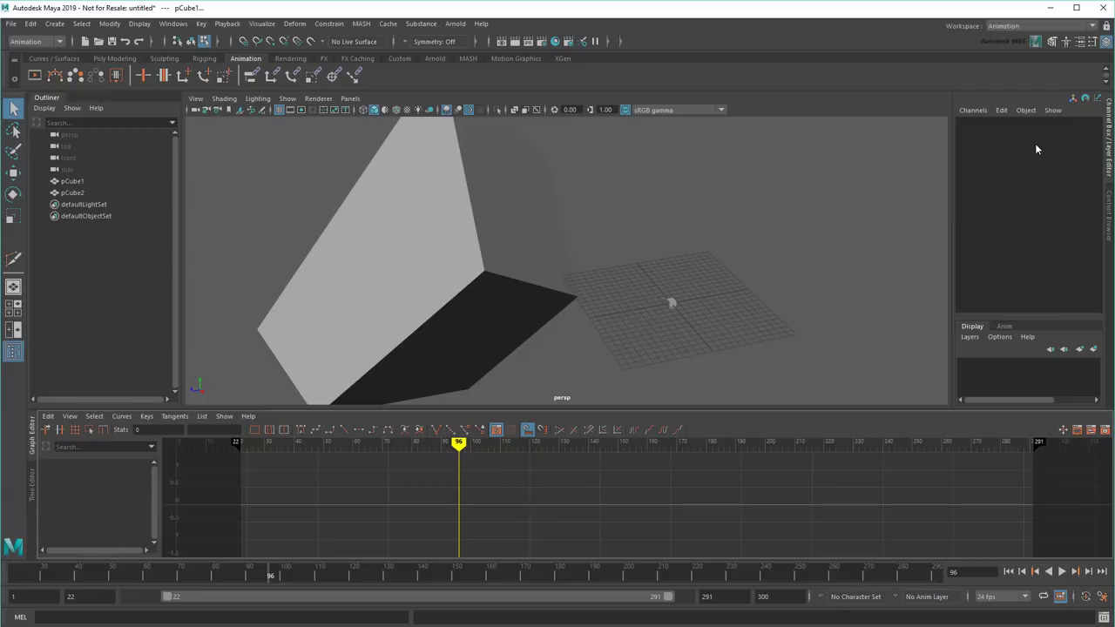
left_click(1024, 28)
left_click(1026, 40)
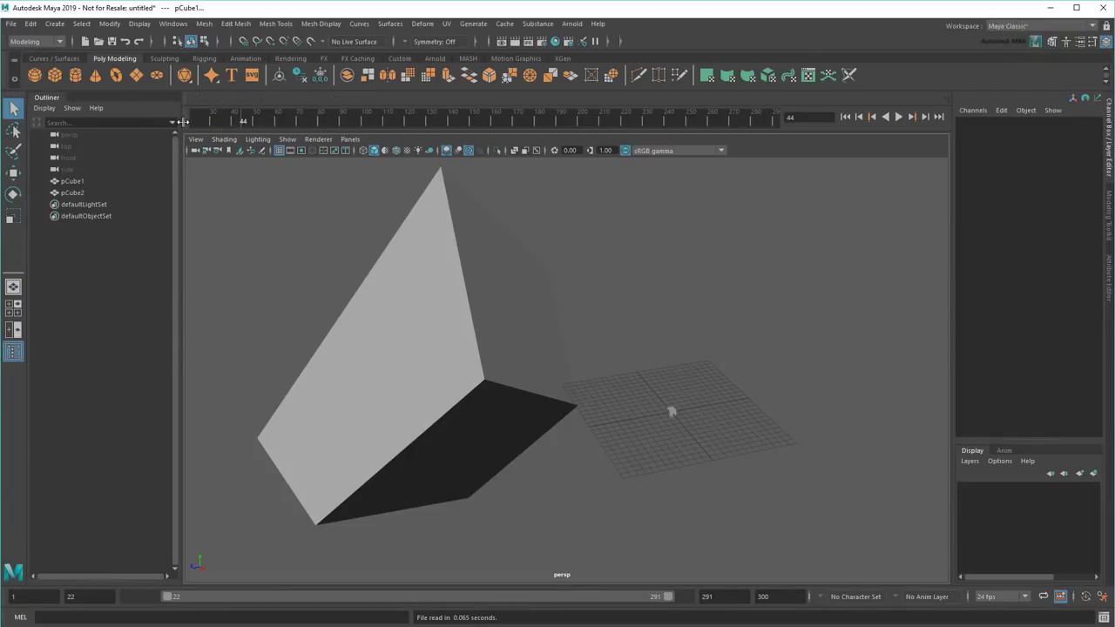
Step: Close the floating time slider and help line, then reset the Maya Classic workspace
left_click_drag(183, 122, 154, 194)
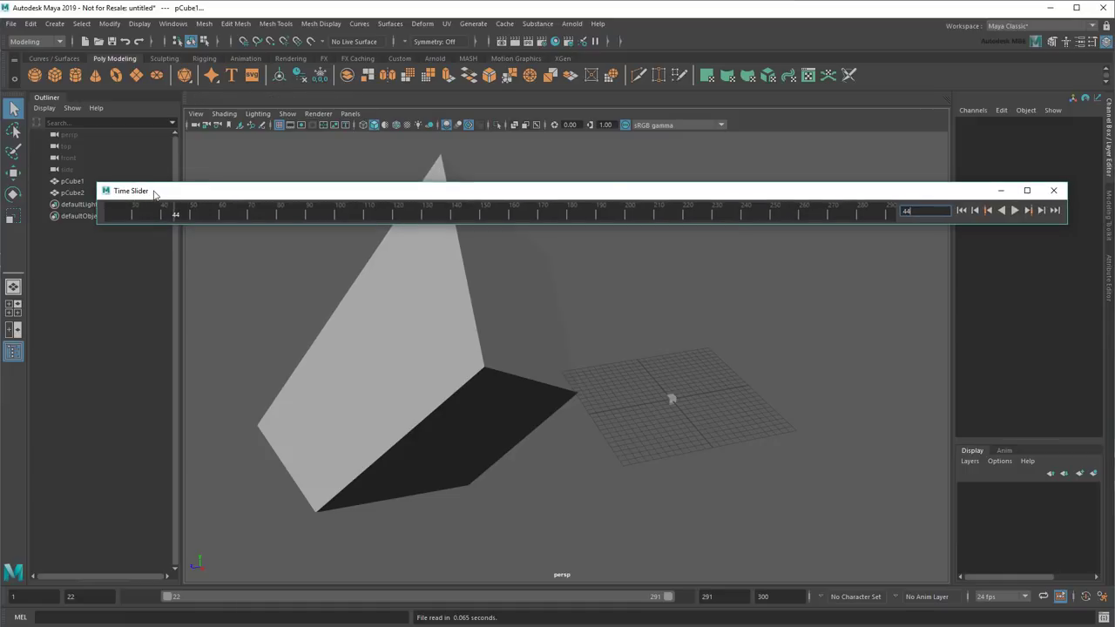
left_click(1053, 190)
left_click_drag(186, 113, 103, 235)
left_click(1052, 213)
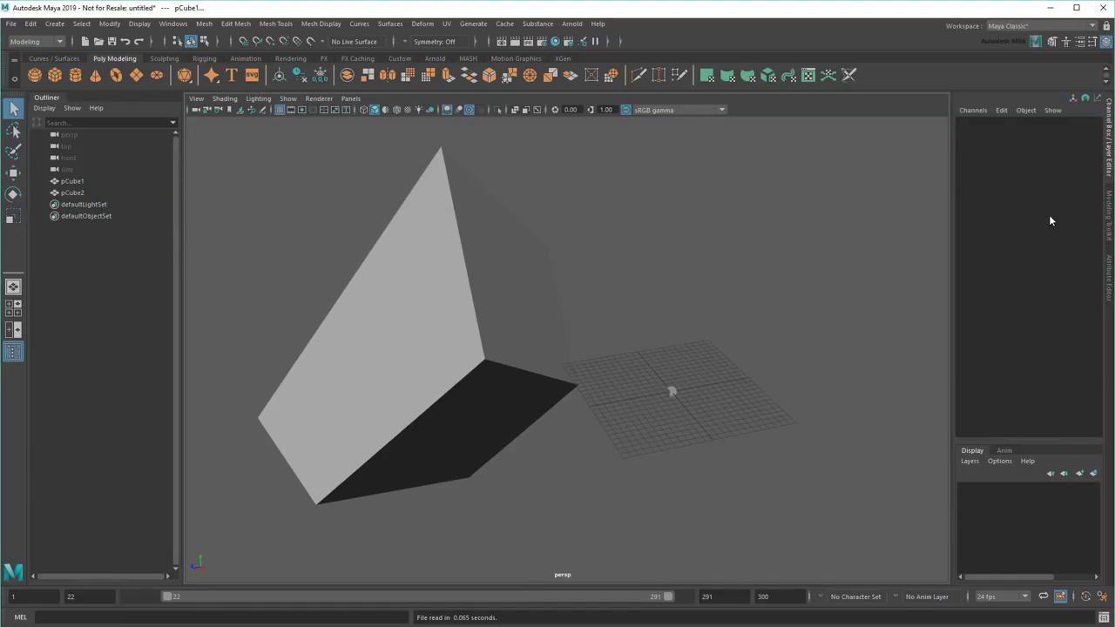
left_click(1091, 26)
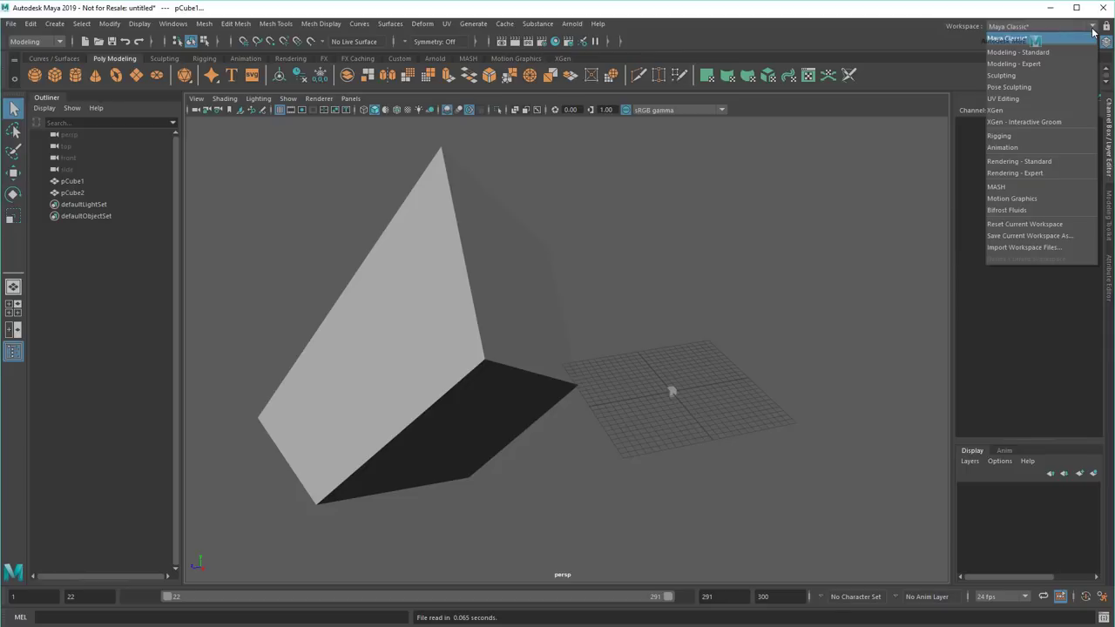
left_click(1068, 225)
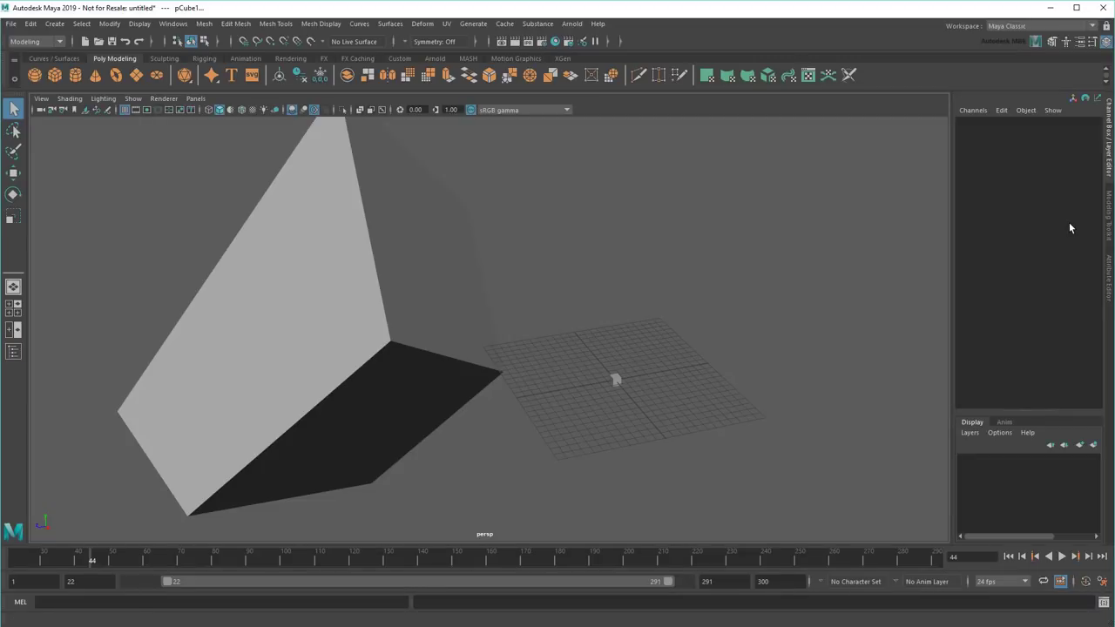